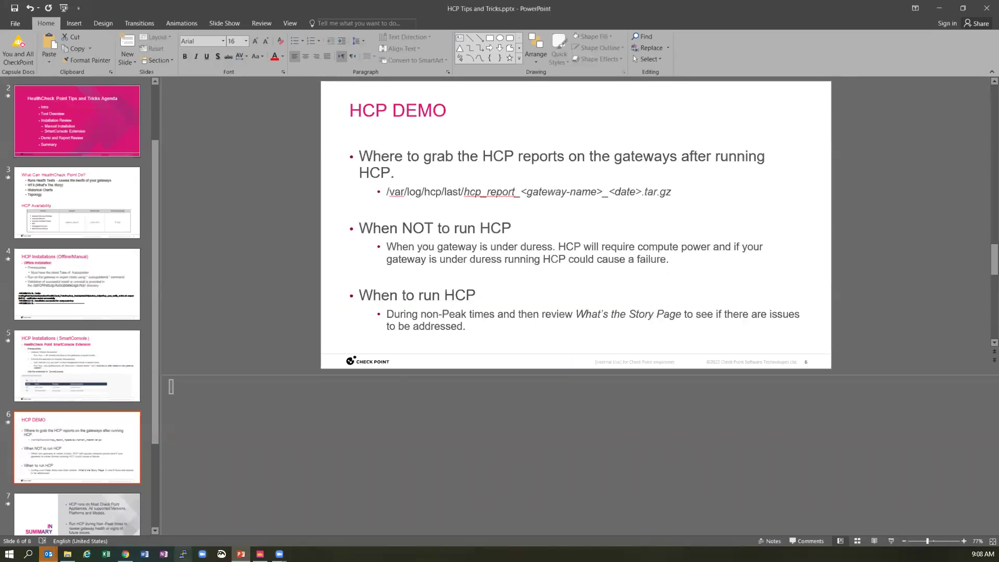
# - Bring SmartConsole forward to show Gateways & Servers with VSX-R81.10, virtual systems ns1–ns4 and vswitch1
pyautogui.moveTo(240, 553)
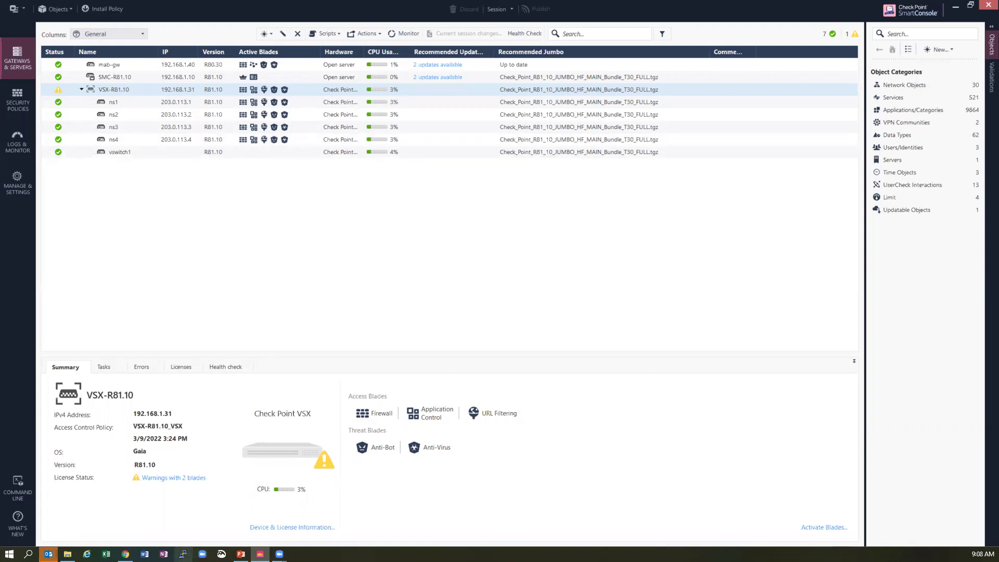
# - Log into SMC-R81.10 (192.168.1.10) as admin, enter expert mode, and maximize the PuTTY window
pyautogui.click(183, 554)
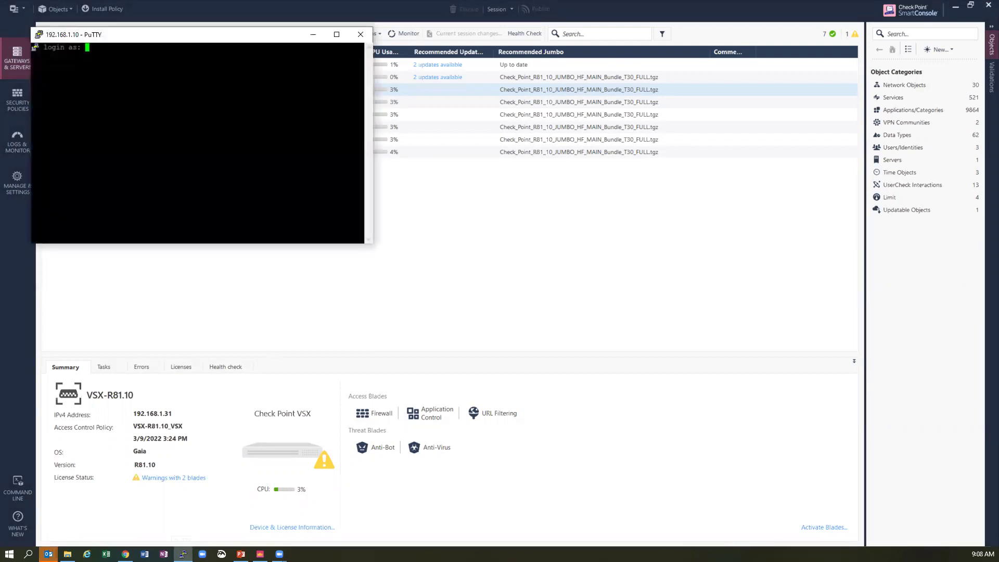
pyautogui.write('admin')
pyautogui.press('Return')
pyautogui.press('Return')
pyautogui.write('expert')
pyautogui.press('Return')
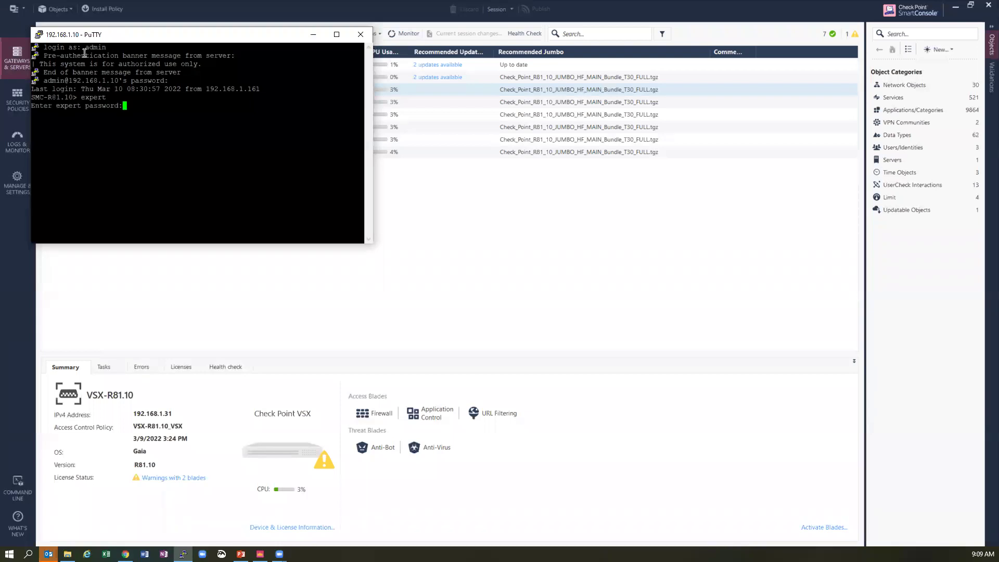
pyautogui.press('Return')
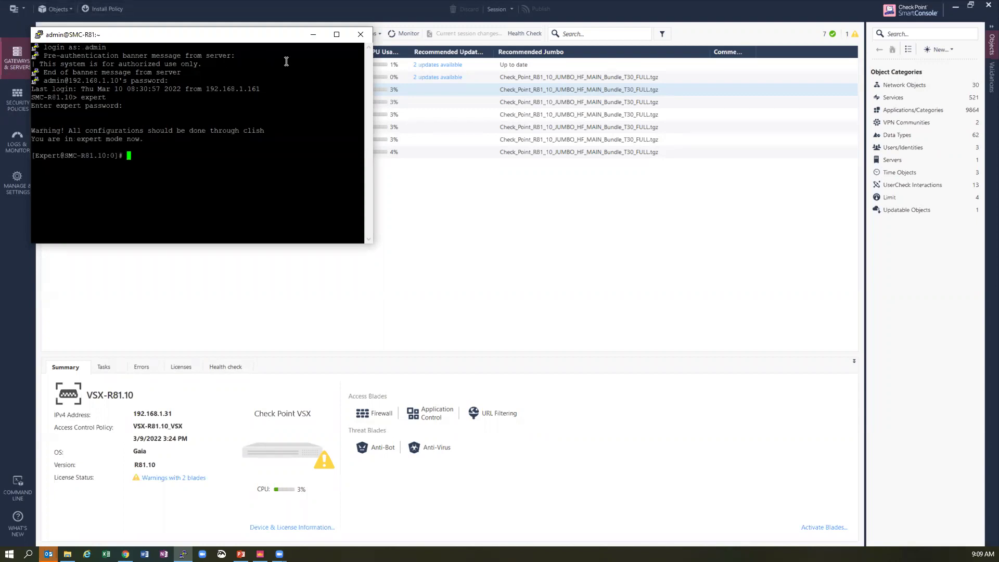
pyautogui.click(336, 35)
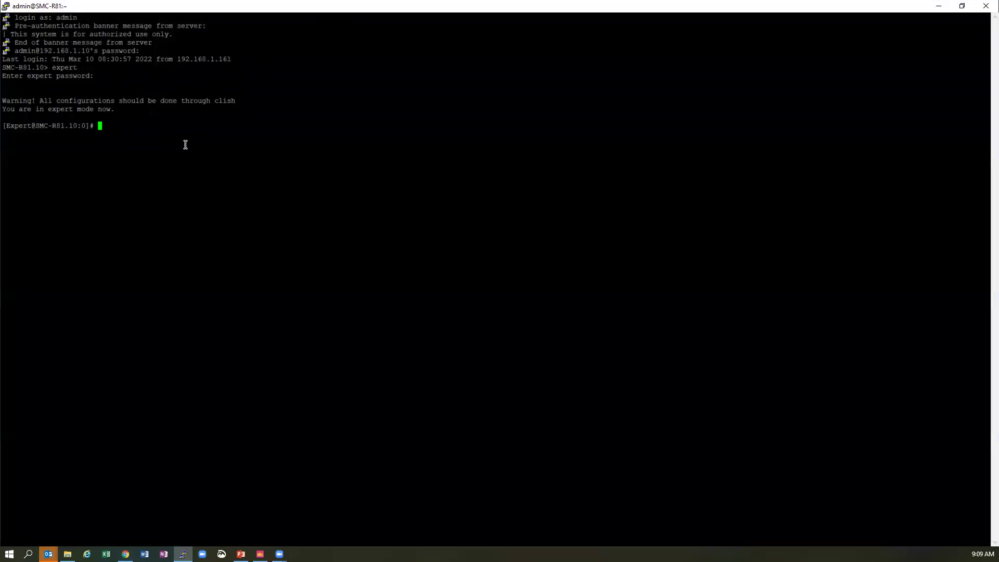
# - Run hcp --run all on the management server
pyautogui.write('hpc-')
pyautogui.press('BackSpace')
pyautogui.press('BackSpace')
pyautogui.press('BackSpace')
pyautogui.write('cp --run all')
pyautogui.press('Return')
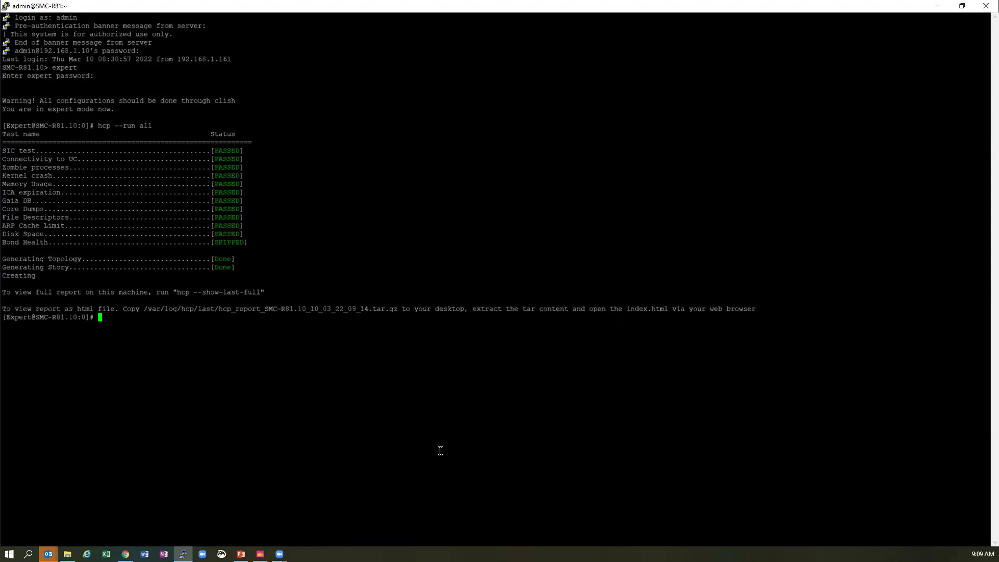
# - Copy the suggested hcp --show-last-full command and paste it at the prompt
pyautogui.moveTo(263, 291); pyautogui.dragTo(177, 291)
pyautogui.hotkey('ctrl', 'c')
pyautogui.click(247, 293)
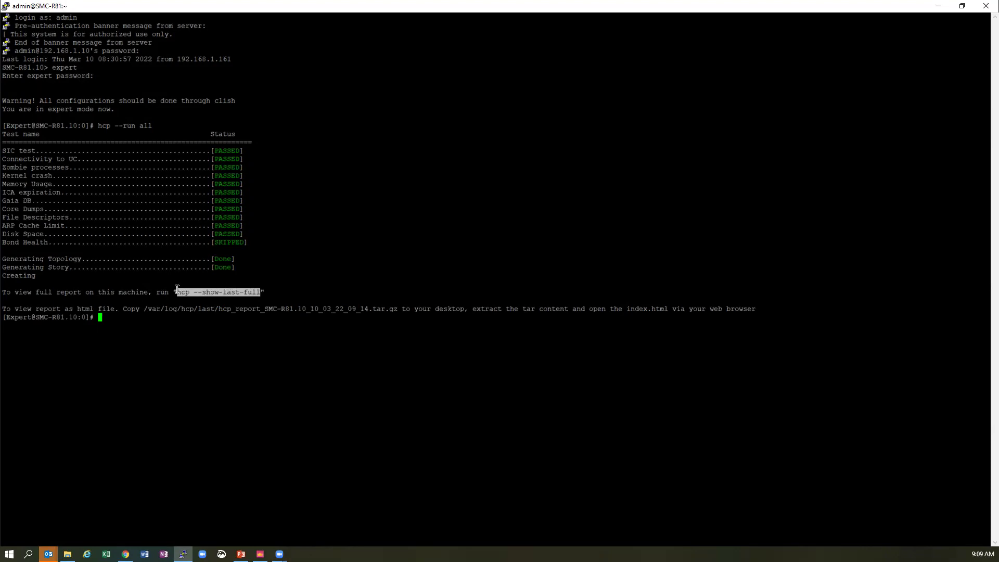
pyautogui.rightClick(184, 293)
# - Pipe the full report through | more and page through memory and process tables to the end
pyautogui.write('| more')
pyautogui.press('Return')
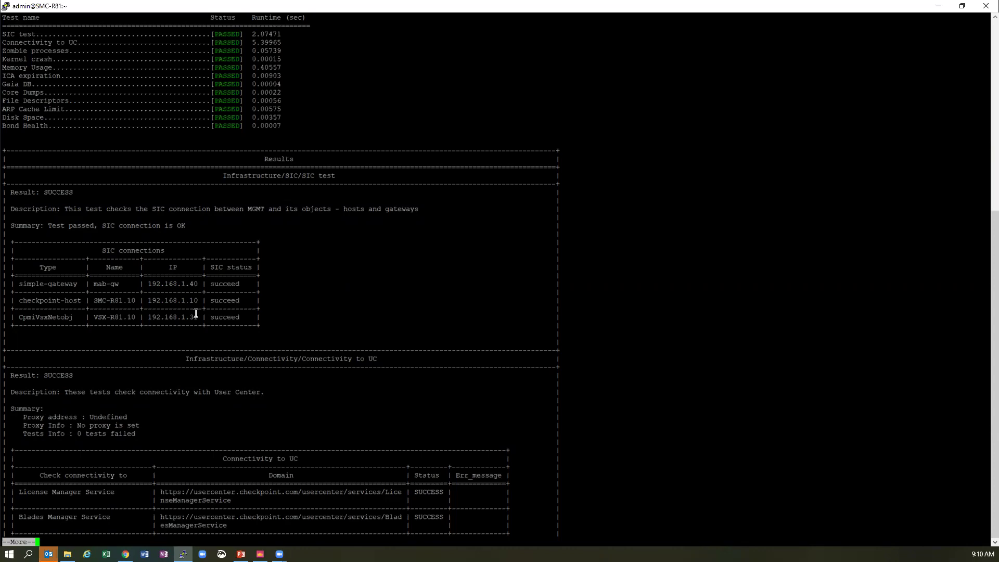
pyautogui.press('Return')
pyautogui.press('Return')
pyautogui.press('Return')
pyautogui.press('space')
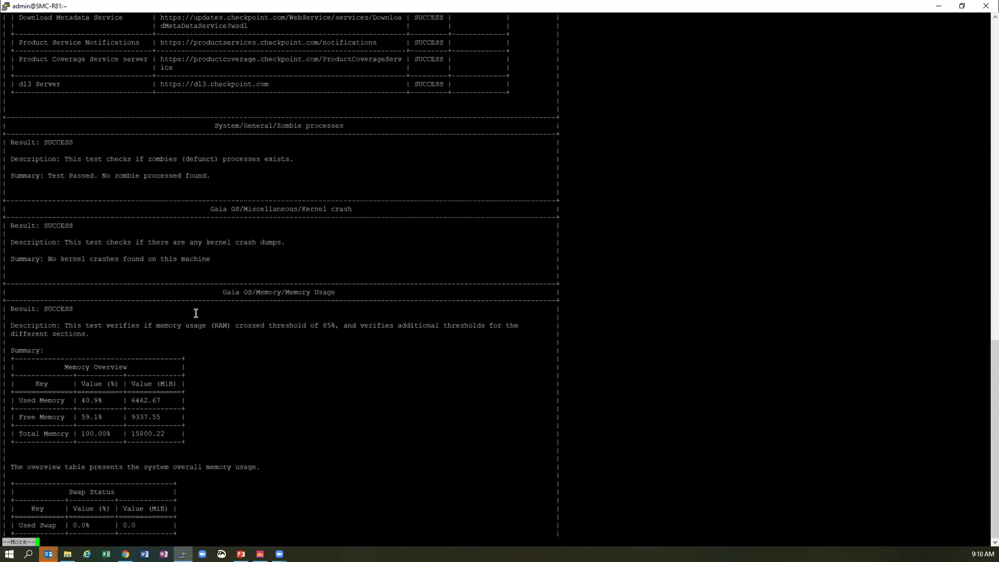
pyautogui.press('space')
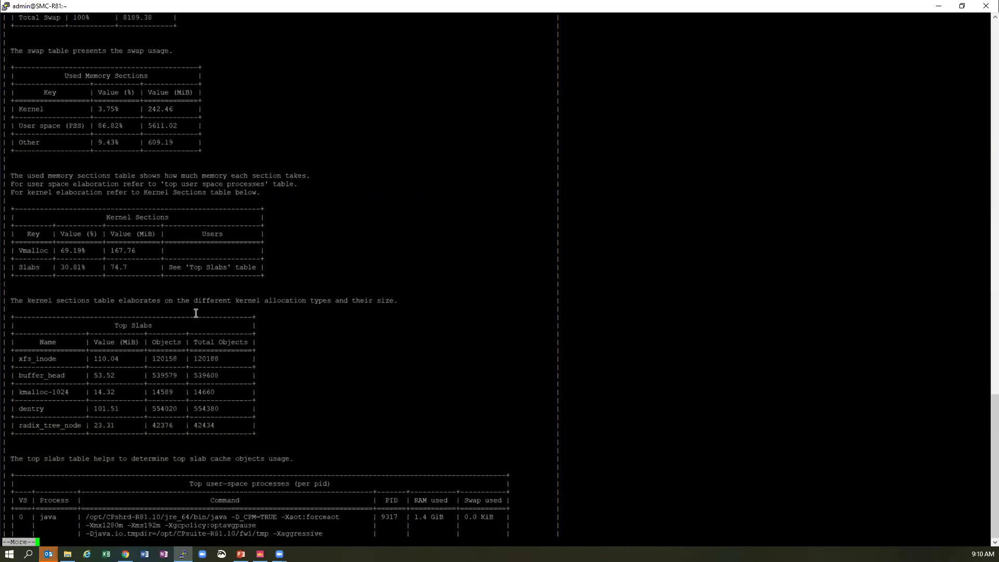
pyautogui.press('Return')
pyautogui.press('Return')
pyautogui.press('Return')
pyautogui.press('Return')
pyautogui.press('Return')
pyautogui.press('Return')
pyautogui.press('Return')
pyautogui.press('Return')
pyautogui.press('Return')
pyautogui.press('Return')
pyautogui.press('Return')
pyautogui.press('Return')
pyautogui.press('Return')
pyautogui.press('Return')
pyautogui.press('Return')
pyautogui.press('Return')
pyautogui.press('Return')
pyautogui.press('Return')
pyautogui.press('Return')
pyautogui.press('Return')
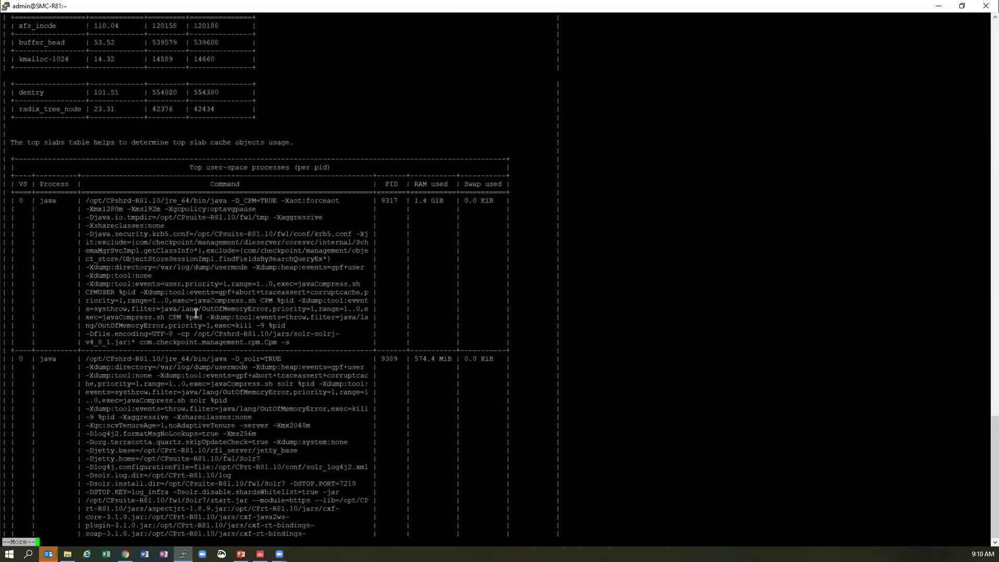
pyautogui.press('Return')
pyautogui.press('Return')
pyautogui.press('Return')
pyautogui.press('Return')
pyautogui.press('Return')
pyautogui.press('Return')
pyautogui.press('Return')
pyautogui.press('Return')
pyautogui.press('Return')
pyautogui.press('Return')
pyautogui.press('Return')
pyautogui.press('Return')
pyautogui.press('Return')
pyautogui.press('Return')
pyautogui.press('Return')
pyautogui.press('Return')
pyautogui.press('Return')
pyautogui.press('Return')
pyautogui.press('Return')
pyautogui.press('Return')
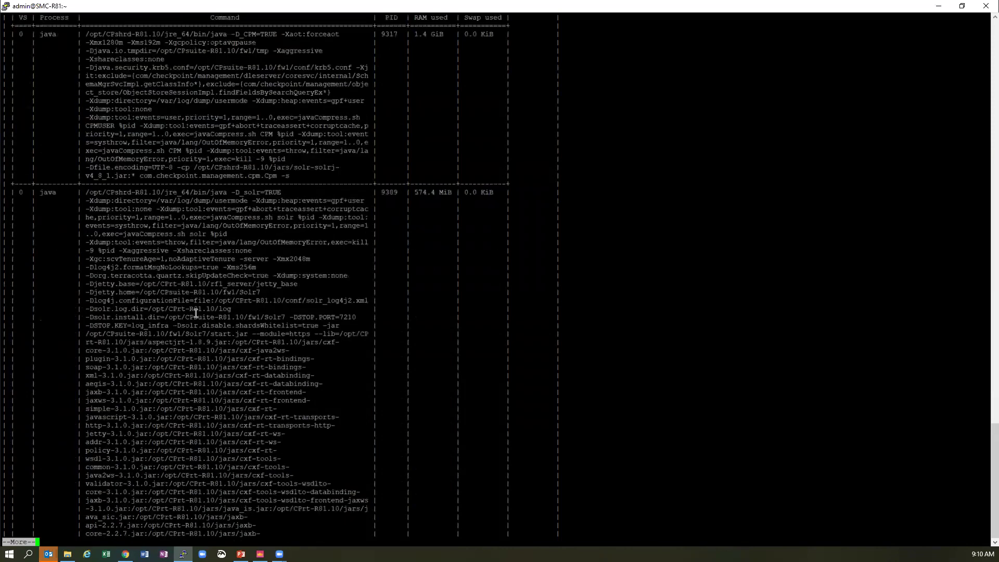
pyautogui.press('Return')
pyautogui.press('Return')
pyautogui.press('Return')
pyautogui.press('Return')
pyautogui.press('Return')
pyautogui.press('Return')
pyautogui.press('Return')
pyautogui.press('Return')
pyautogui.press('Return')
pyautogui.press('Return')
pyautogui.press('Return')
pyautogui.press('Return')
pyautogui.press('Return')
pyautogui.press('Return')
pyautogui.press('Return')
pyautogui.press('Return')
pyautogui.press('Return')
pyautogui.press('Return')
pyautogui.press('Return')
pyautogui.press('Return')
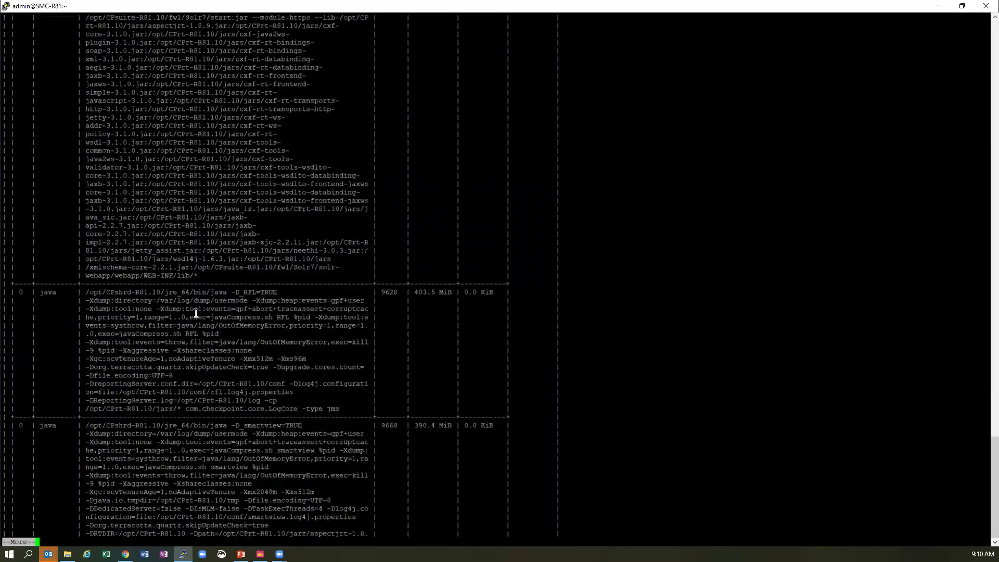
pyautogui.press('Return')
pyautogui.press('Return')
pyautogui.press('Return')
pyautogui.press('Return')
pyautogui.press('Return')
pyautogui.press('Return')
pyautogui.press('Return')
pyautogui.press('Return')
pyautogui.press('Return')
pyautogui.press('Return')
pyautogui.press('Return')
pyautogui.press('Return')
pyautogui.press('Return')
pyautogui.press('Return')
pyautogui.press('Return')
pyautogui.press('Return')
pyautogui.press('Return')
pyautogui.press('Return')
pyautogui.press('Return')
pyautogui.press('Return')
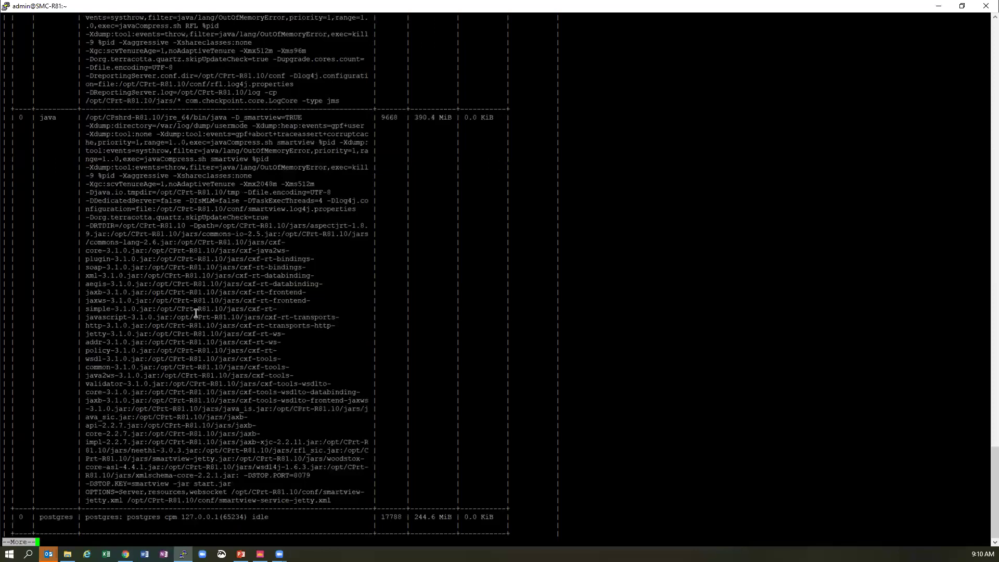
pyautogui.press('Return')
pyautogui.press('Return')
pyautogui.press('Return')
pyautogui.press('Return')
pyautogui.press('Return')
pyautogui.press('Return')
pyautogui.press('Return')
pyautogui.press('Return')
pyautogui.press('Return')
pyautogui.press('Return')
pyautogui.press('Return')
pyautogui.press('Return')
pyautogui.press('Return')
pyautogui.press('Return')
pyautogui.press('Return')
pyautogui.press('Return')
pyautogui.press('Return')
pyautogui.press('Return')
pyautogui.press('Return')
pyautogui.press('Return')
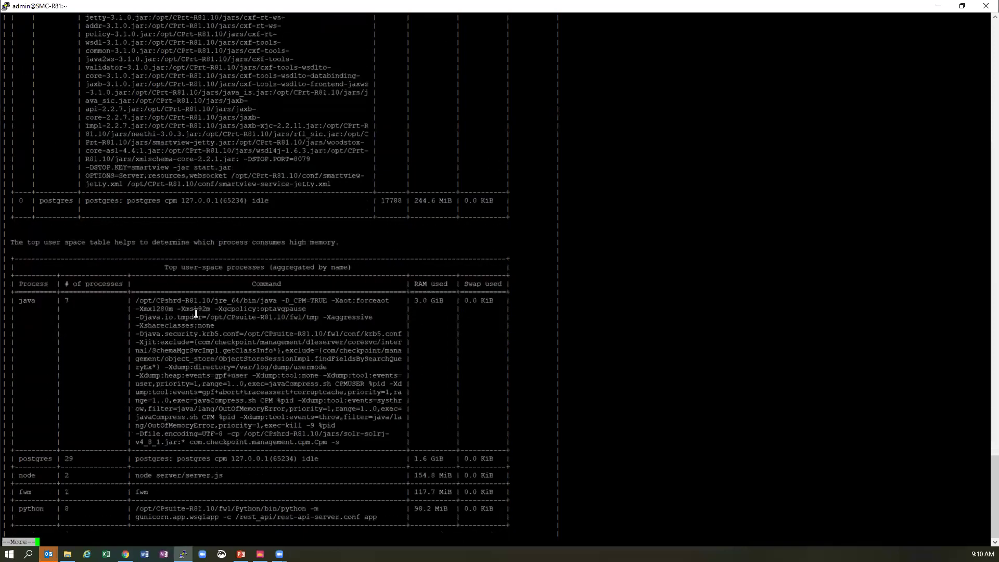
pyautogui.press('space')
pyautogui.press('space')
pyautogui.press('space')
pyautogui.press('space')
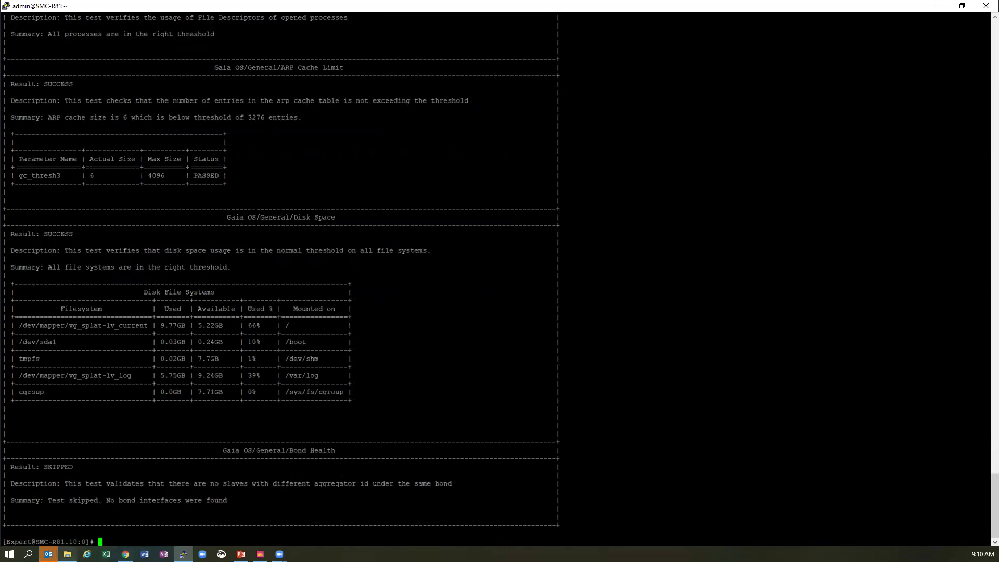
# - Open index.html from the downloaded hcp_report folder in Chrome
pyautogui.moveTo(67, 554)
pyautogui.click(68, 513)
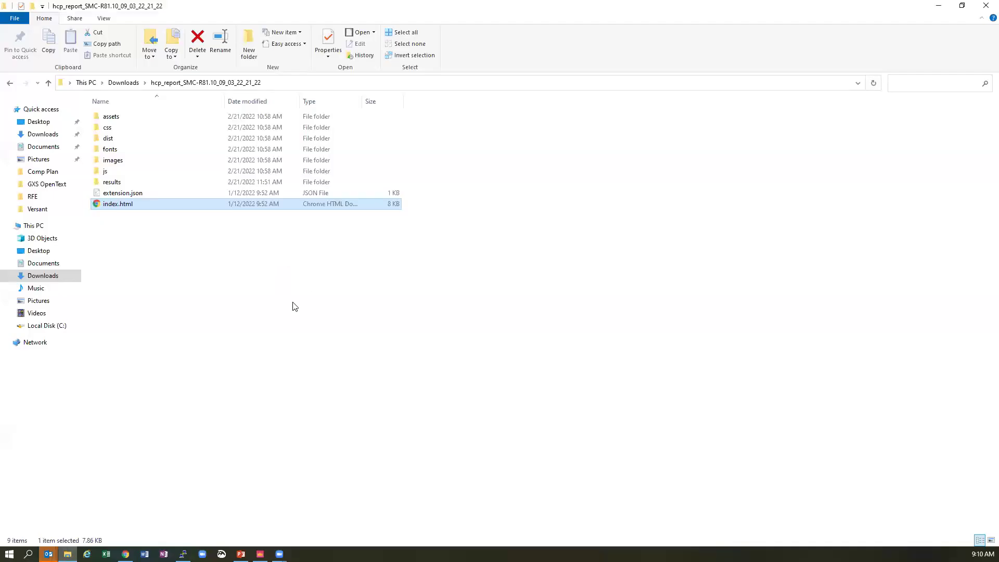
pyautogui.doubleClick(241, 206)
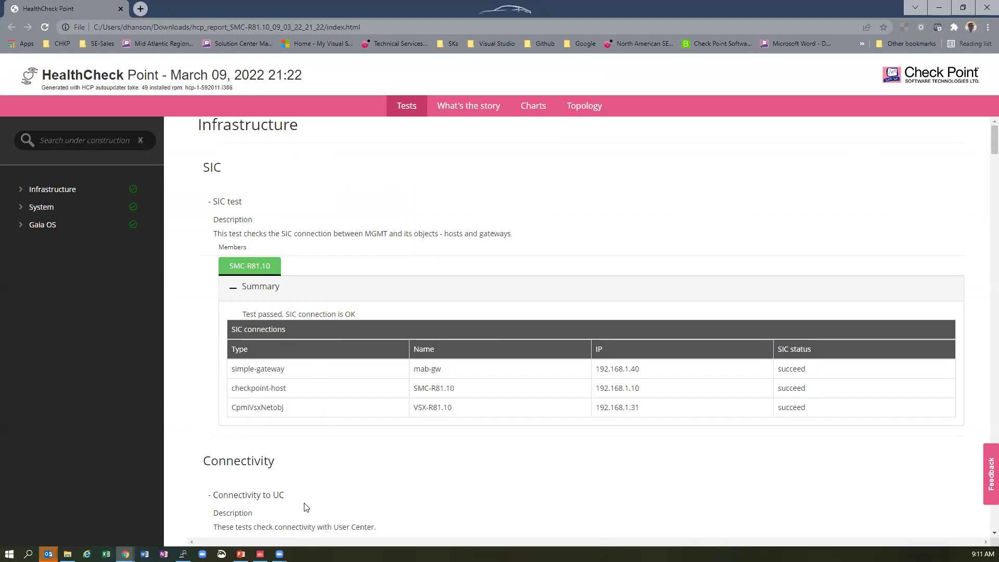
# - Scroll the report's Tests page through Memory, Kernel Sections, Top Slabs and top user-space processes
pyautogui.scroll(-4, 348, 374)
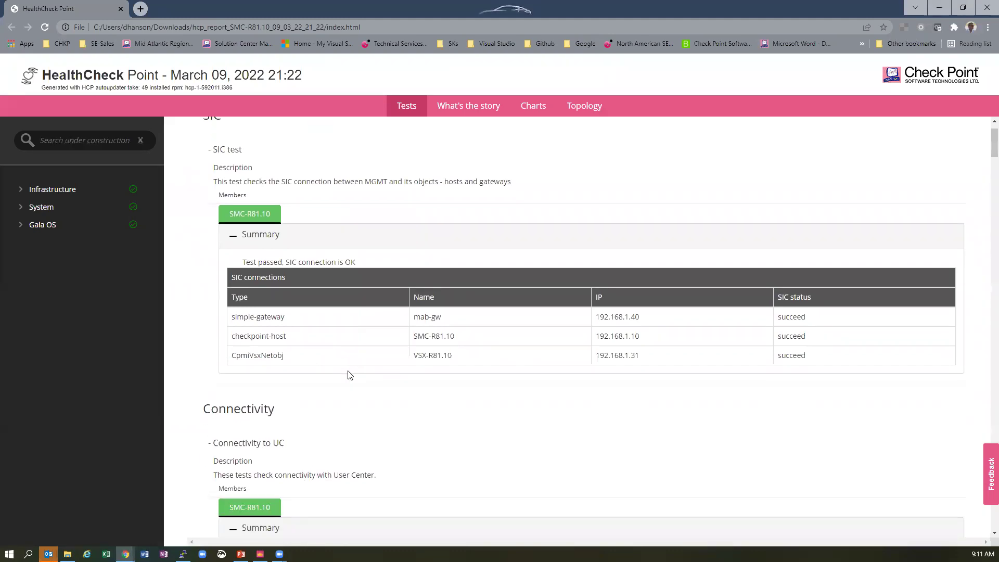
pyautogui.scroll(-5, 349, 375)
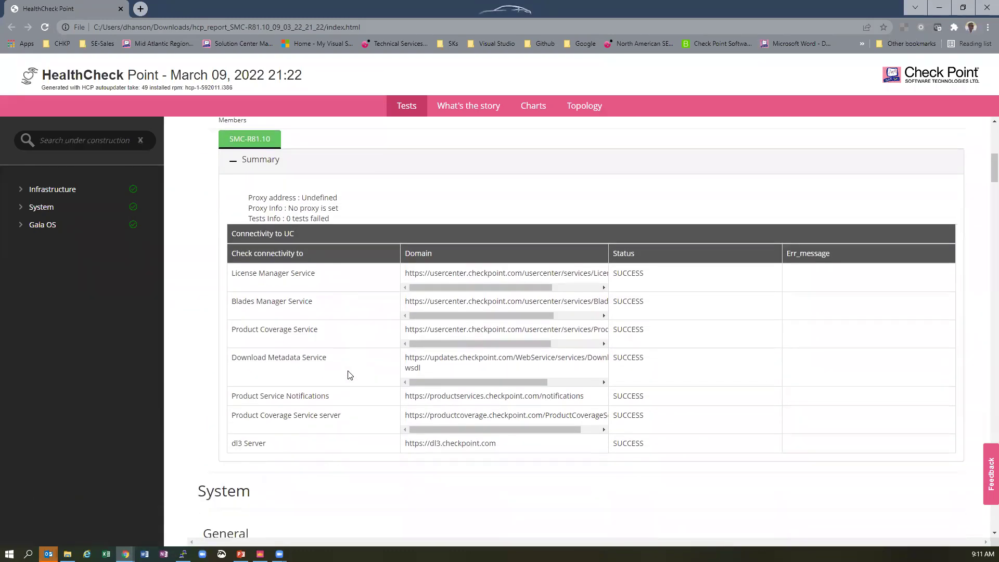
pyautogui.scroll(-4, 349, 374)
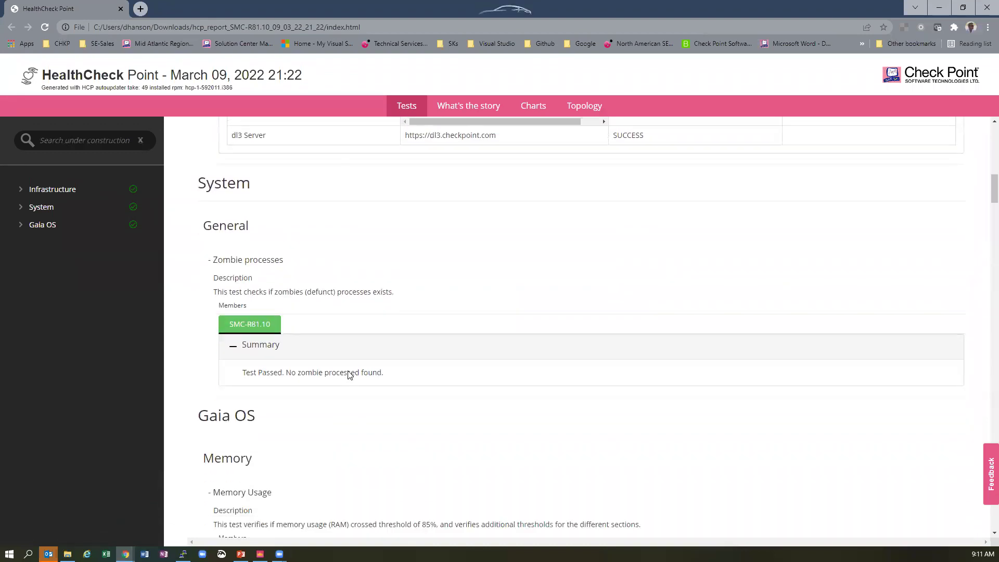
pyautogui.scroll(-3, 348, 371)
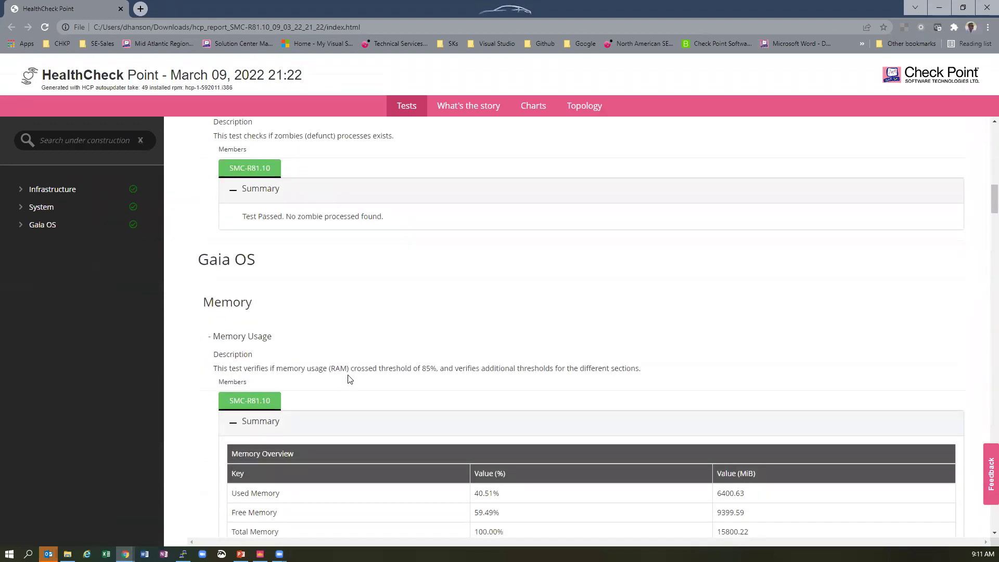
pyautogui.scroll(-4, 349, 399)
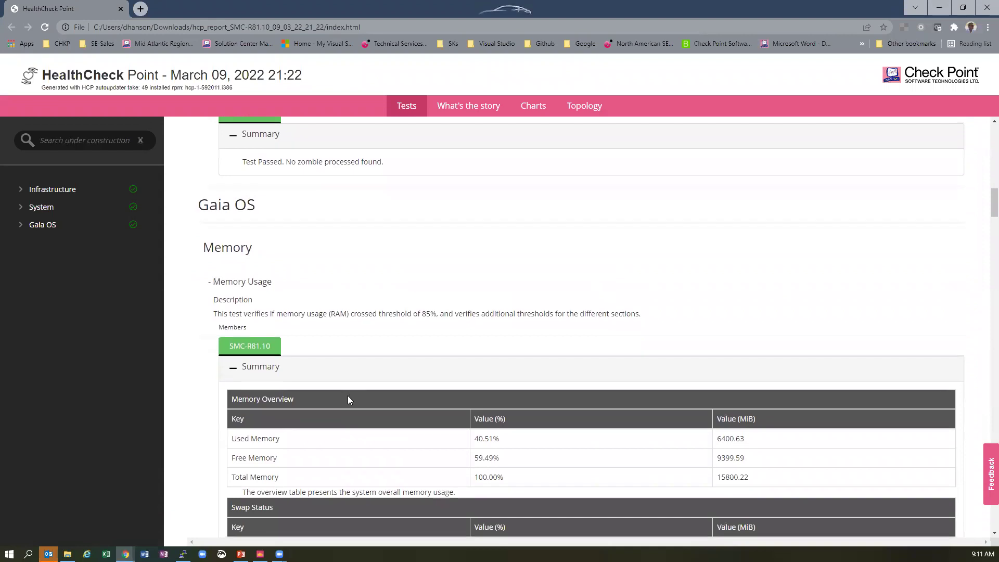
pyautogui.scroll(-4, 349, 399)
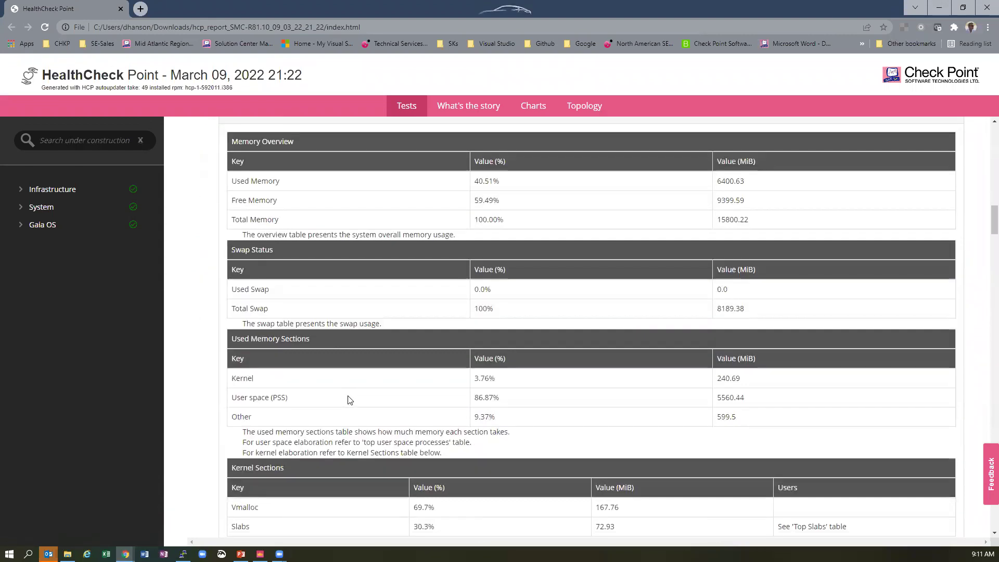
pyautogui.scroll(-2, 350, 399)
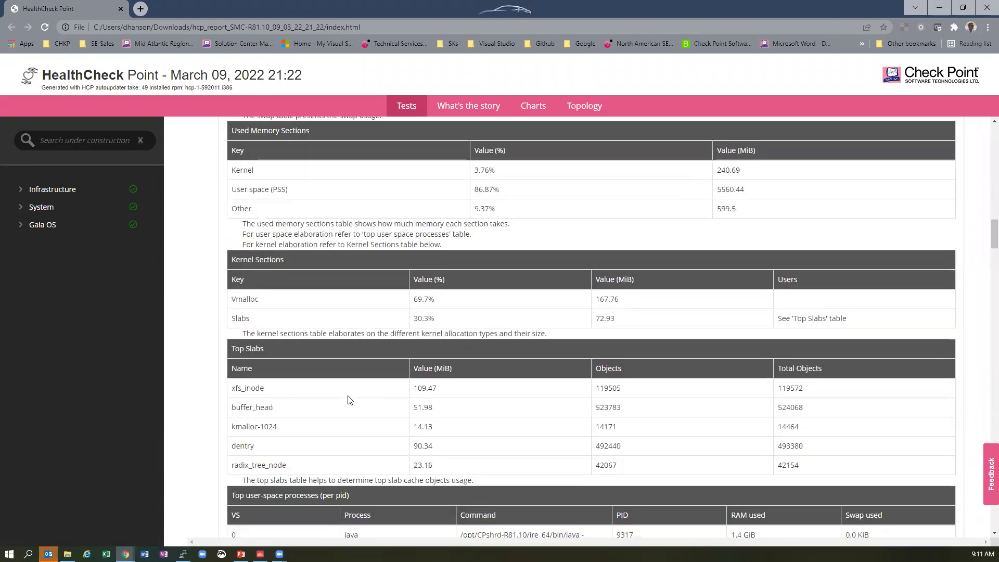
pyautogui.scroll(-1, 260, 382)
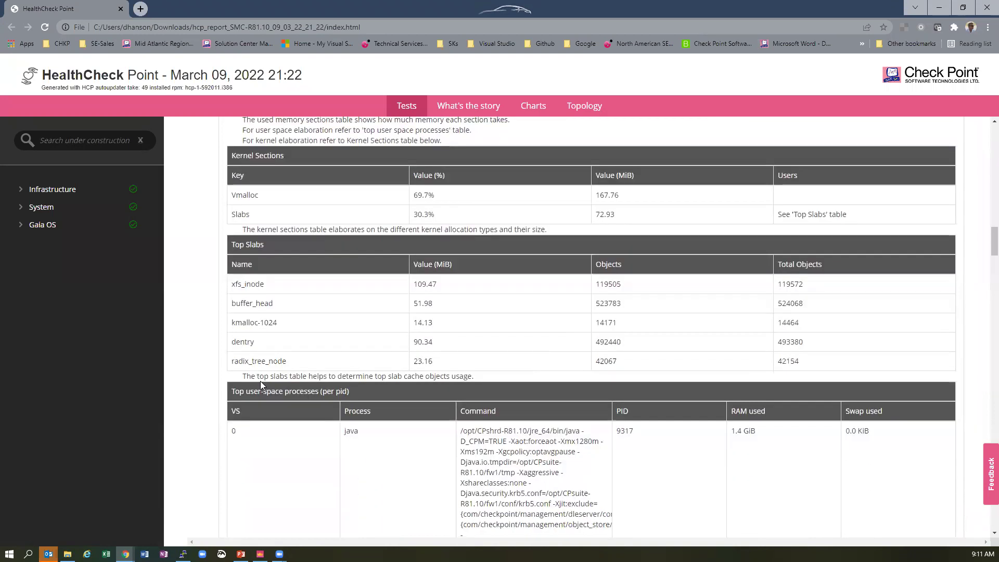
pyautogui.scroll(-4, 263, 385)
pyautogui.scroll(-10, 262, 385)
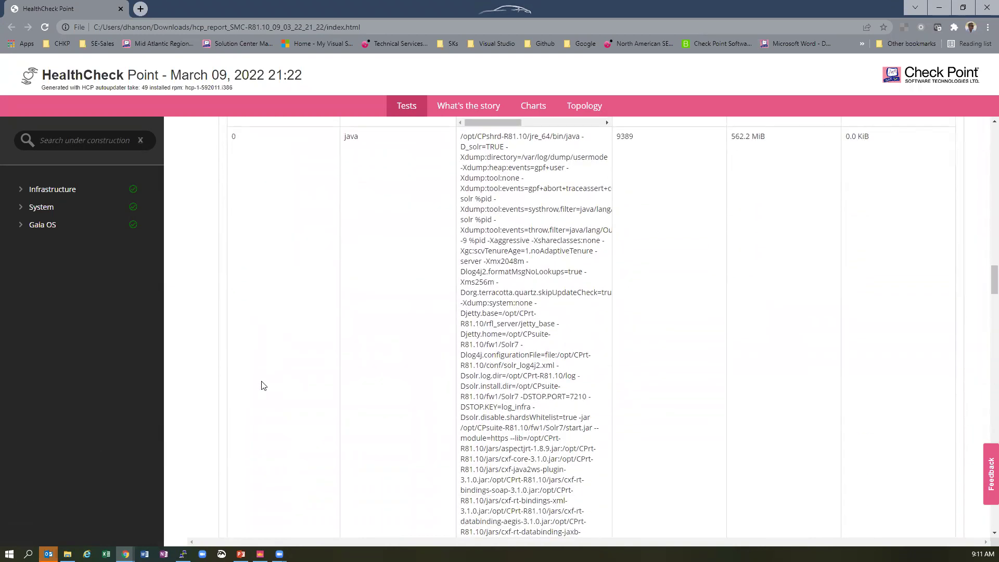
pyautogui.scroll(-8, 262, 385)
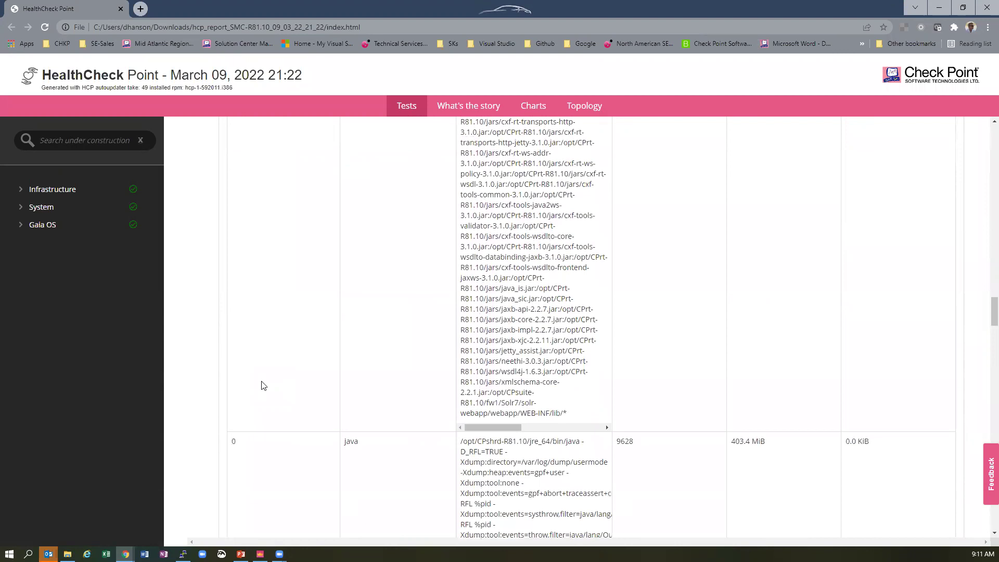
# - View the report's What's the story, Charts and Topology pages, then return to PuTTY
pyautogui.scroll(-7, 262, 385)
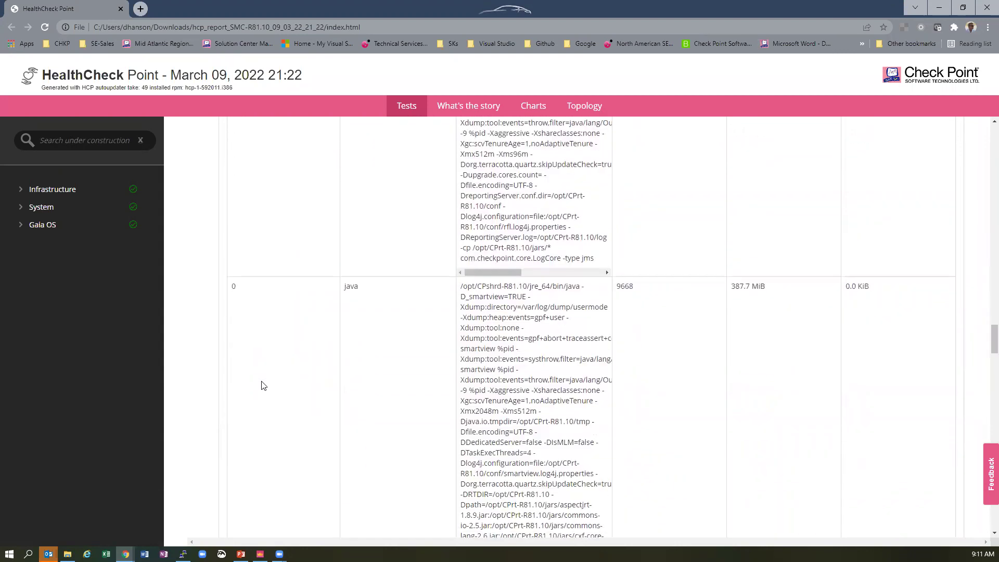
pyautogui.scroll(-2, 262, 385)
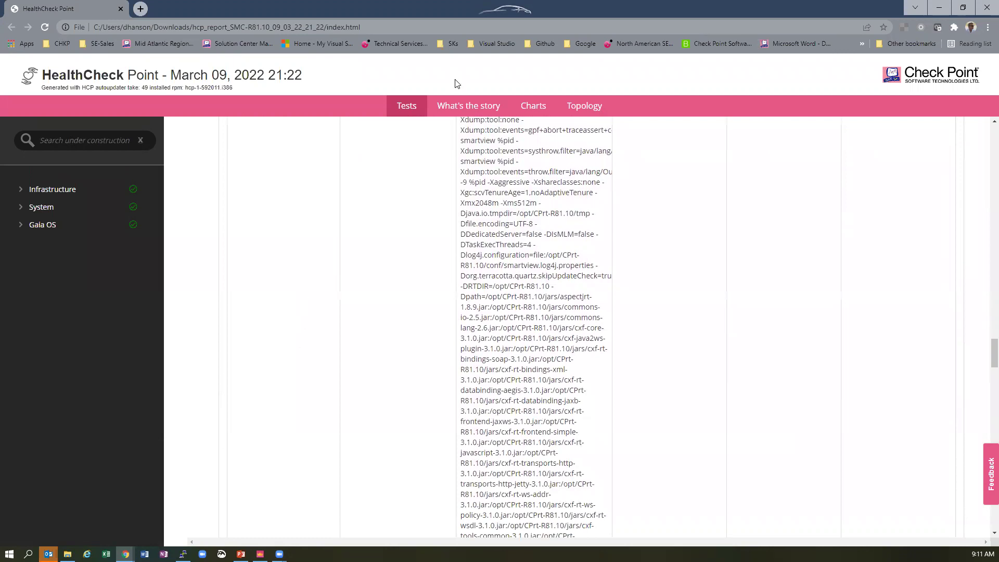
pyautogui.click(451, 106)
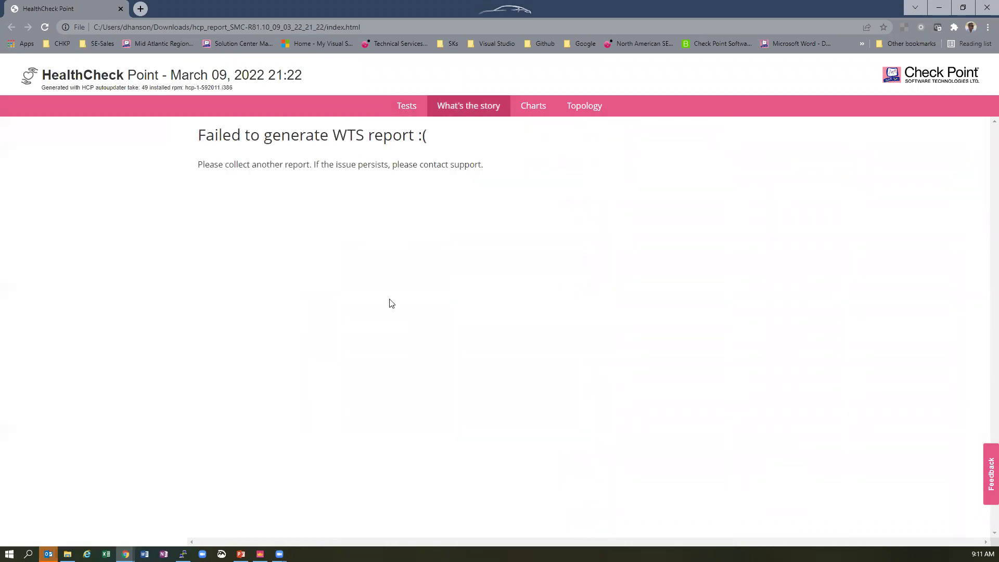
pyautogui.click(532, 110)
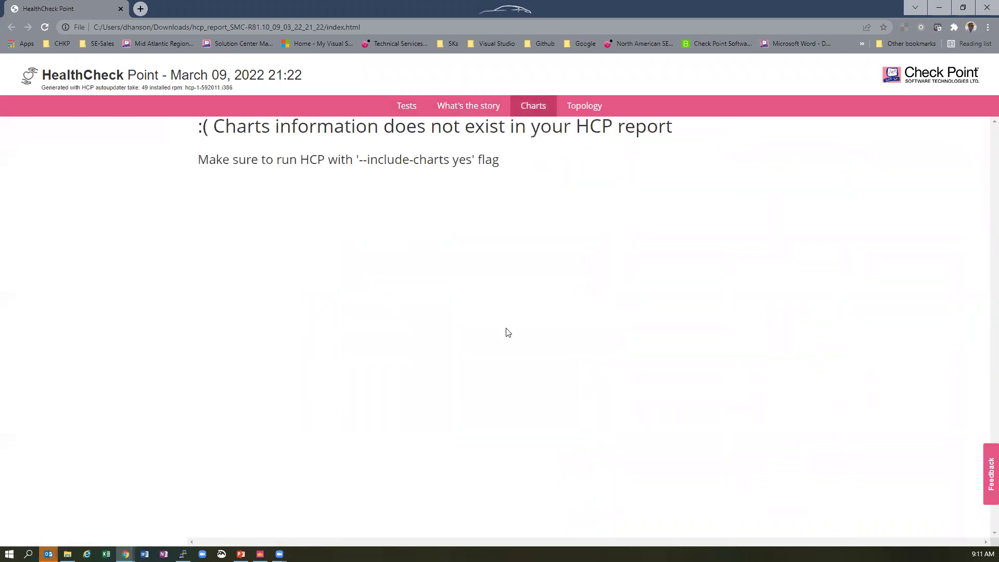
pyautogui.click(593, 112)
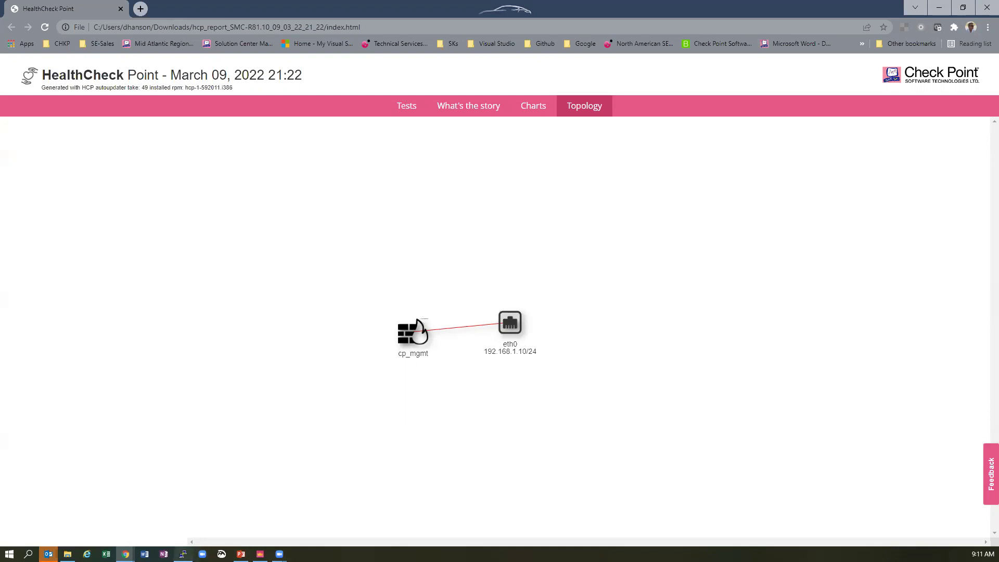
pyautogui.click(183, 553)
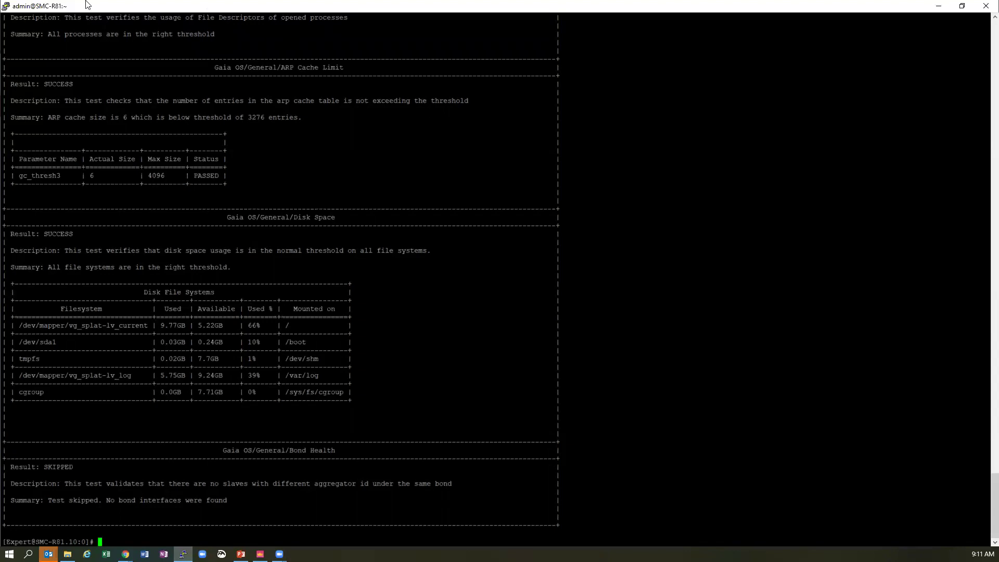
# - Start a new PuTTY session from the window's system menu
pyautogui.click(7, 7)
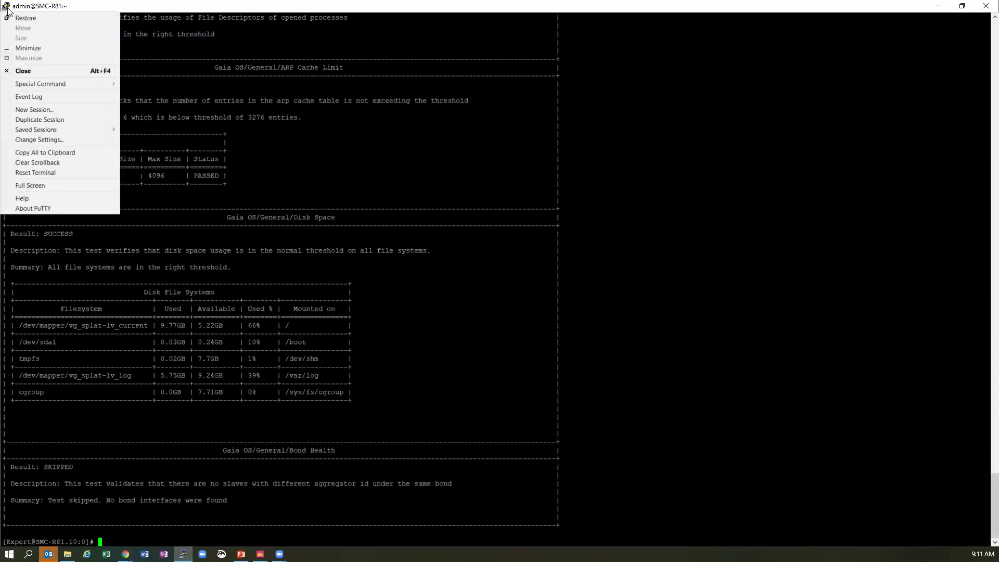
pyautogui.click(45, 109)
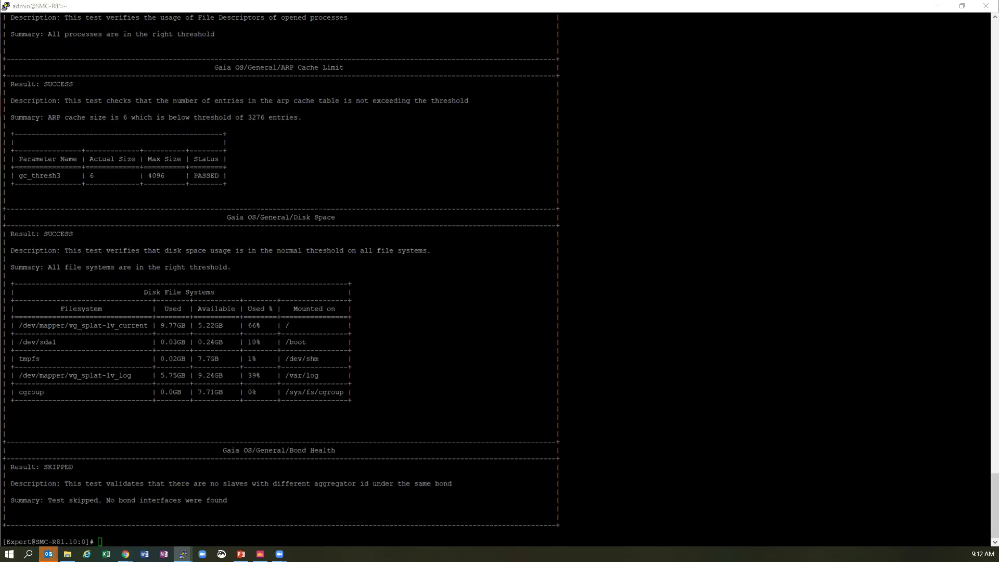
# - Maximize the VSX terminal and run hcp --run all on the gateway
pyautogui.hotkey('alt', 'Tab')
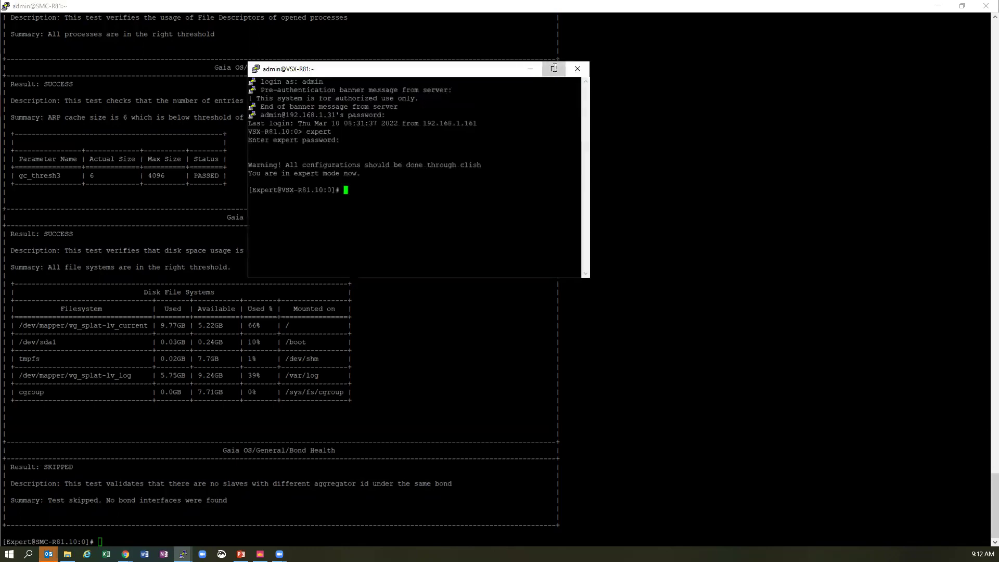
pyautogui.click(553, 70)
pyautogui.write('hcp --run all')
pyautogui.press('Return')
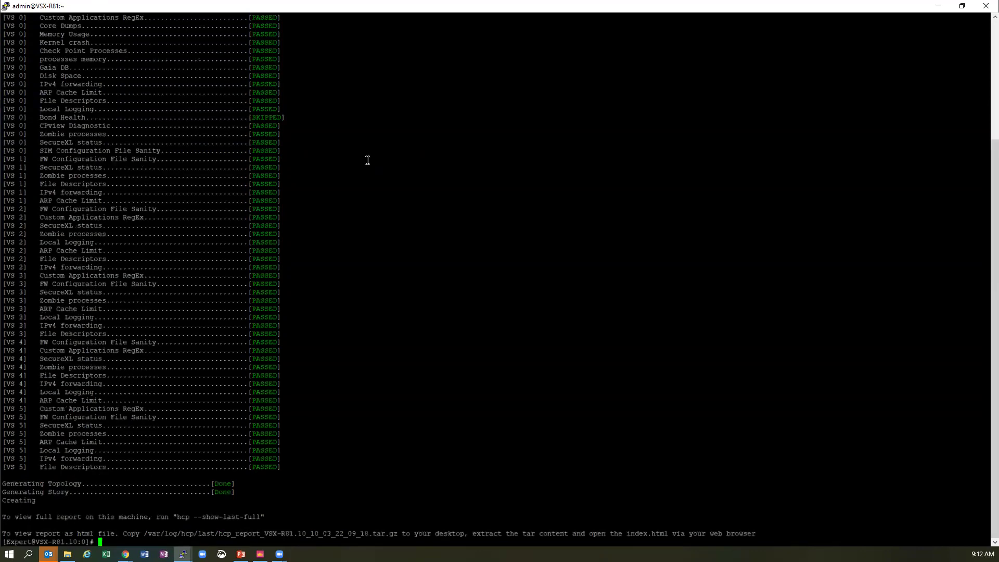
# - Paste hcp --show-last-full with | more to view the gateway's full report
pyautogui.moveTo(259, 517); pyautogui.dragTo(177, 518)
pyautogui.rightClick(177, 517)
pyautogui.write('| more')
pyautogui.press('Return')
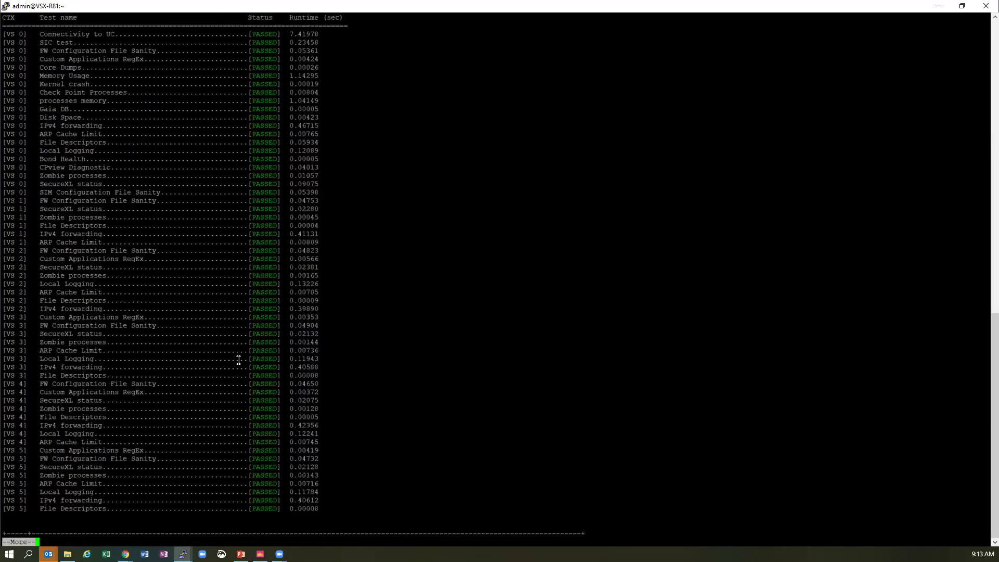
# - Page through Results, memory, slab, process, Disk Space and ARP sections to the CPview diagnostics
pyautogui.press('space')
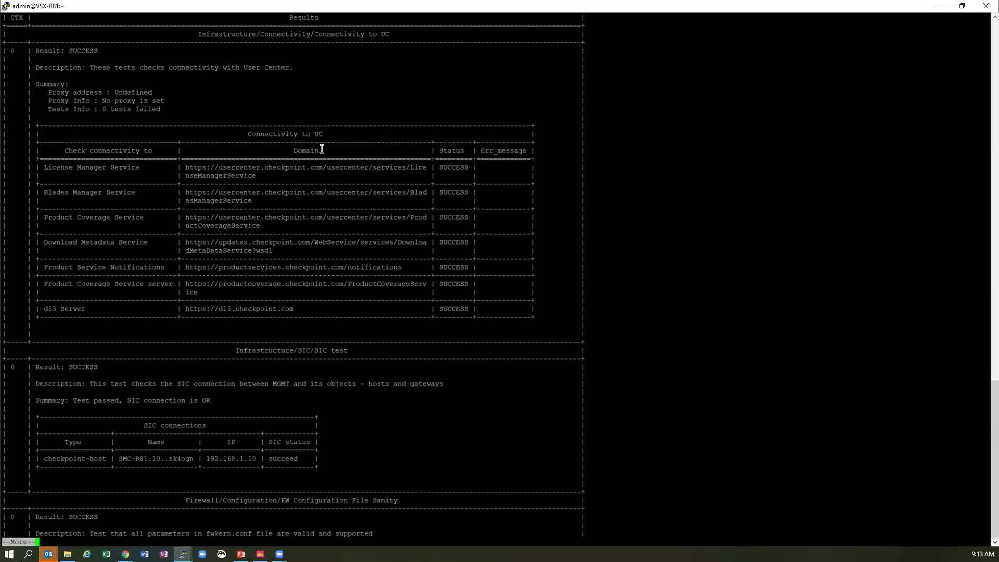
pyautogui.press('space')
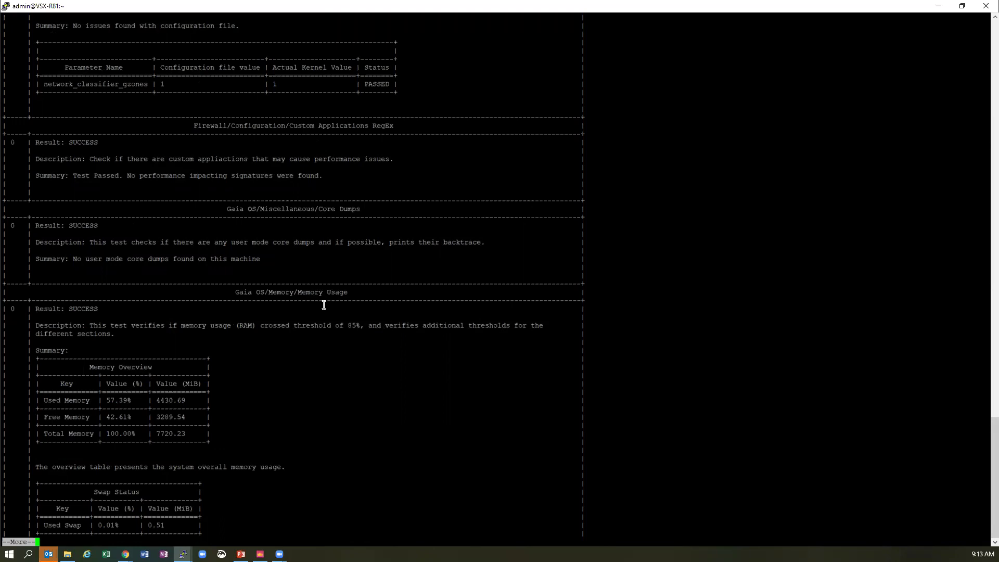
pyautogui.press('space')
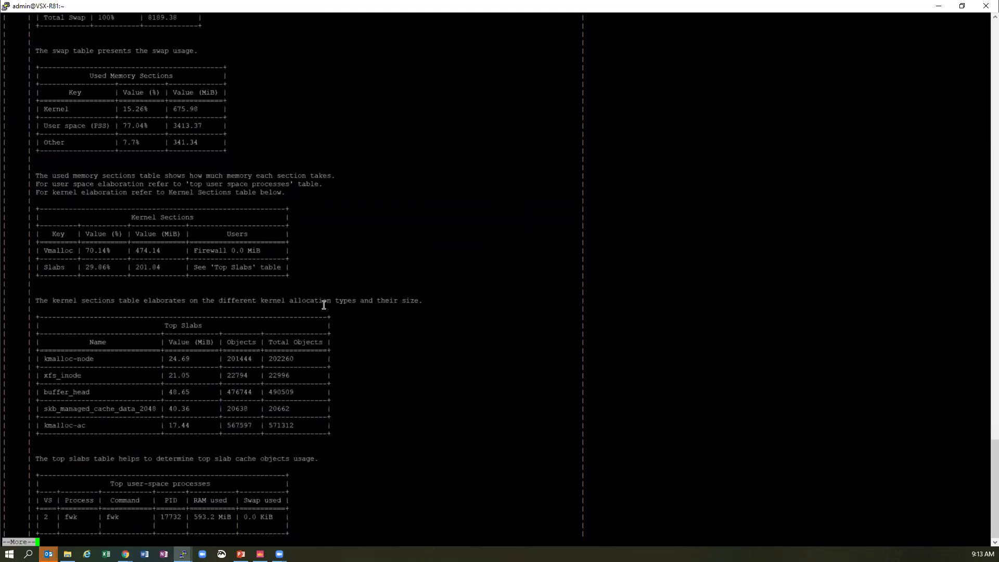
pyautogui.press('space')
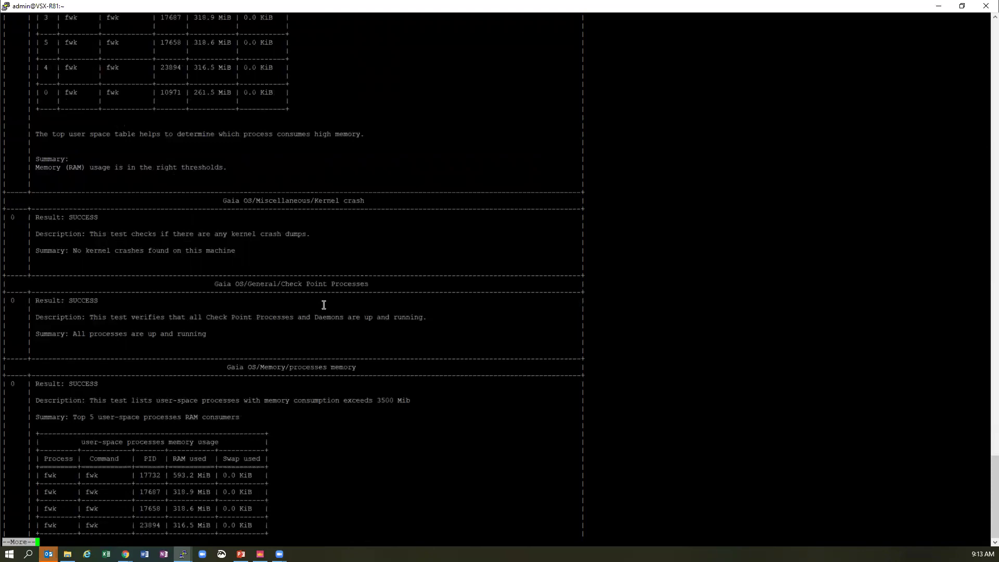
pyautogui.press('space')
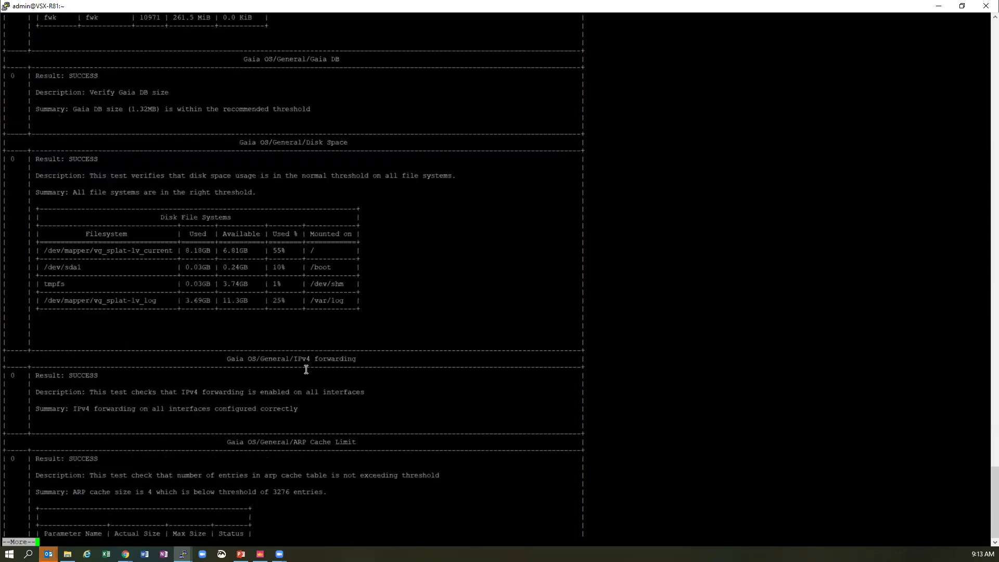
pyautogui.press('space')
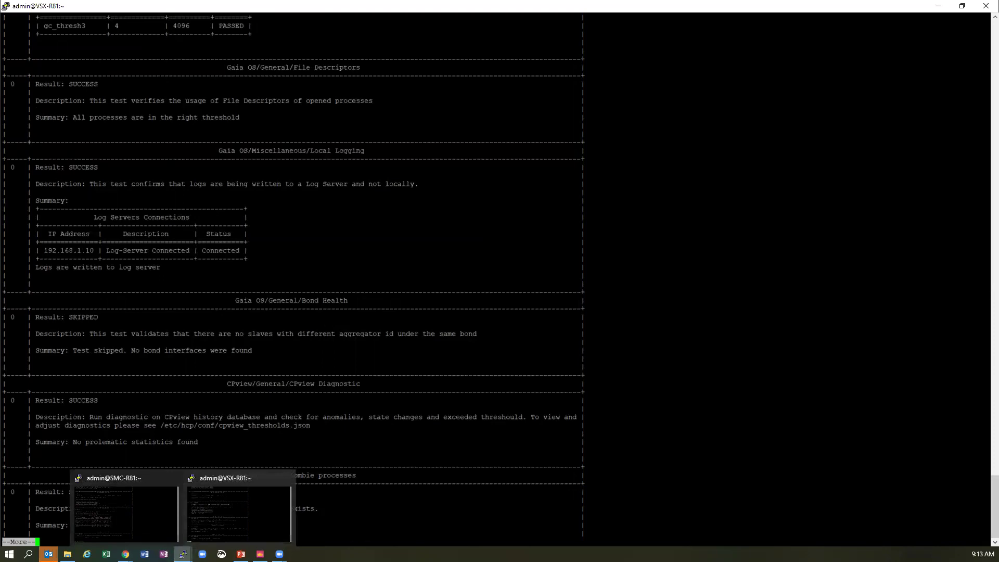
# - Select the VSX-R81.10 gateway in SmartConsole and open its Health Check report
pyautogui.click(260, 553)
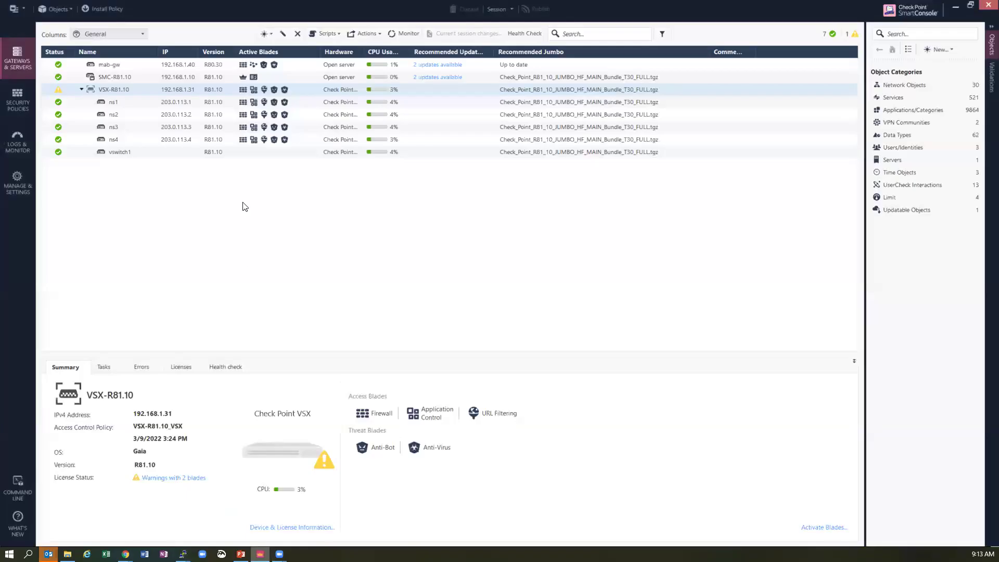
pyautogui.click(160, 91)
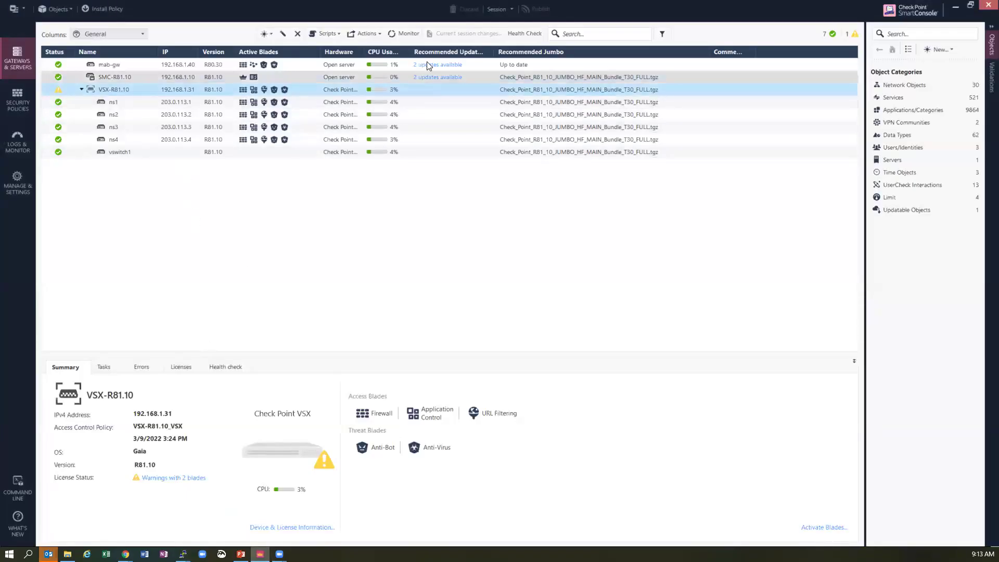
pyautogui.click(530, 34)
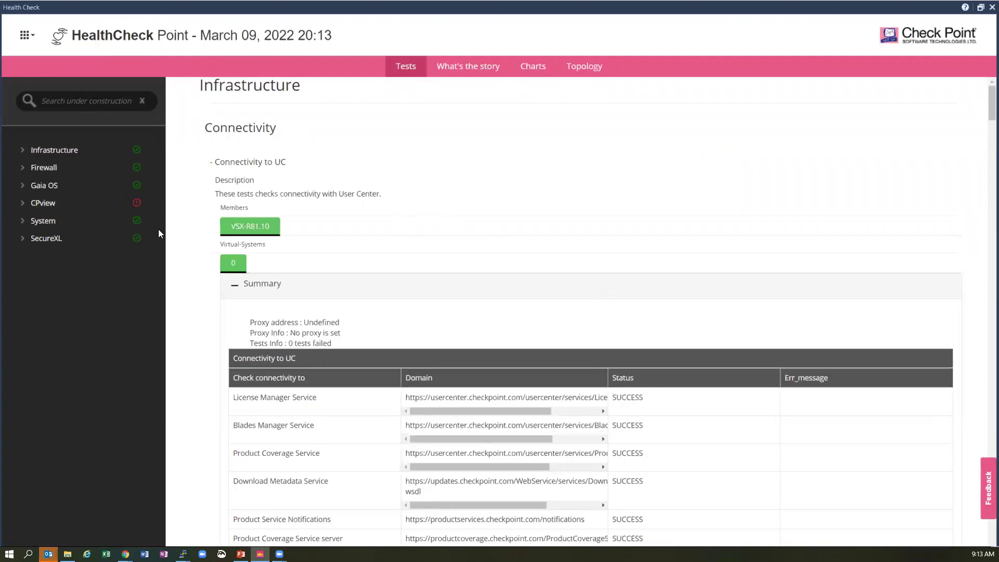
# - Scroll the Tests report and open CPview > General > CPview Diagnostic to show the two fw_policy state changes
pyautogui.scroll(-4, 494, 207)
pyautogui.scroll(-16, 497, 203)
pyautogui.scroll(-15, 500, 216)
pyautogui.scroll(-4, 502, 217)
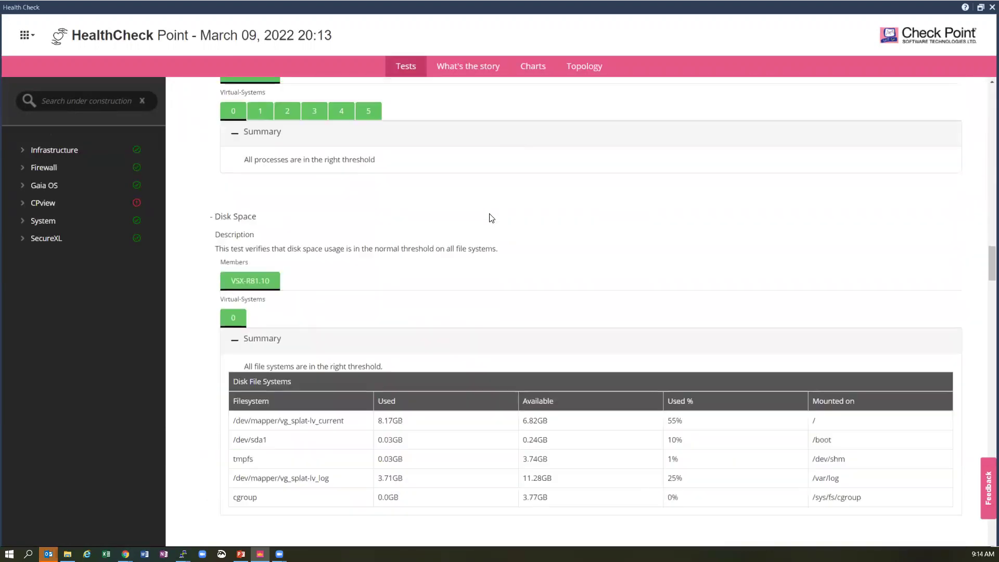
pyautogui.click(22, 205)
pyautogui.click(55, 220)
pyautogui.click(64, 240)
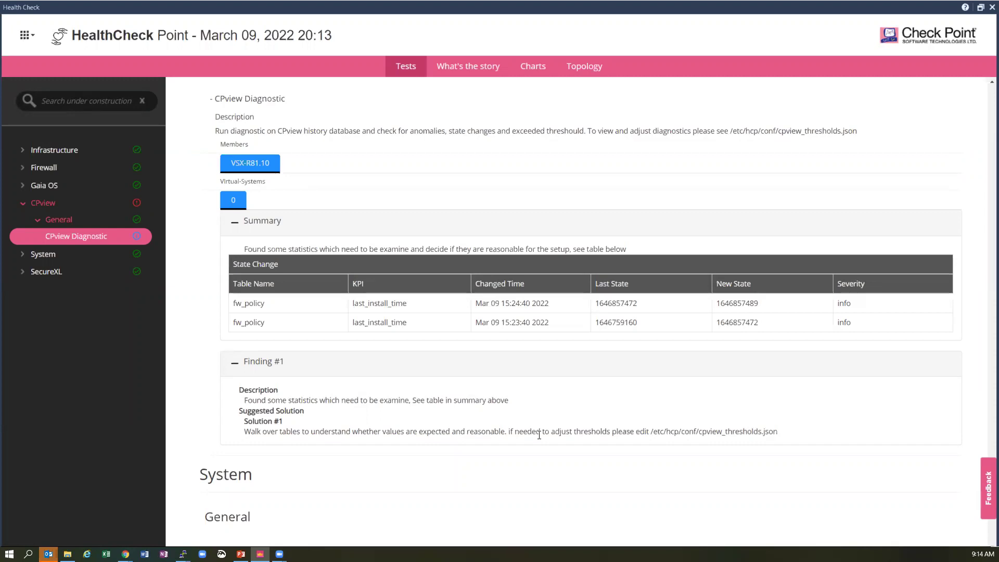
# - Show the What's the story timeline for 6 March 2022, filtered to Warning, with SecureXL state selected
pyautogui.click(465, 75)
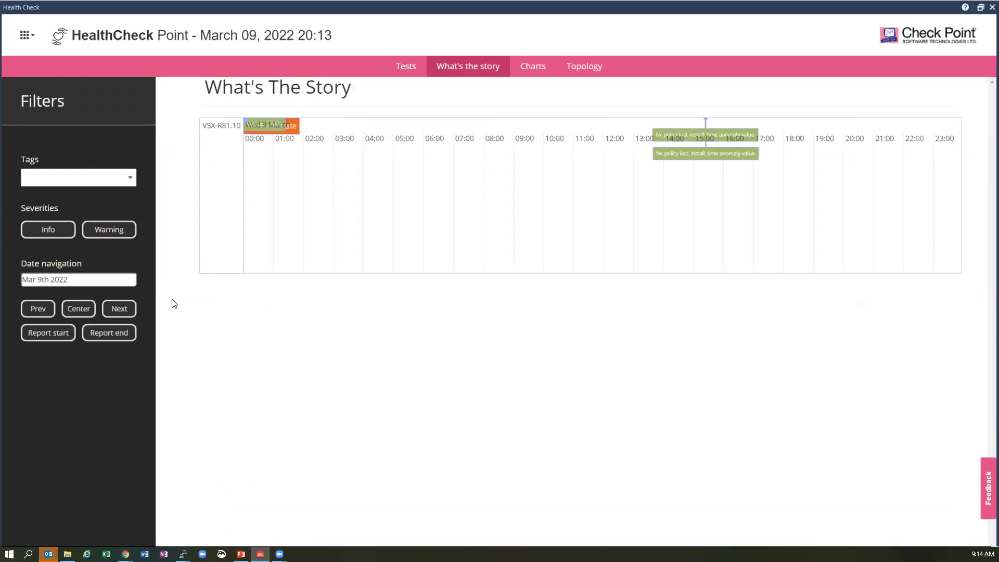
pyautogui.click(50, 310)
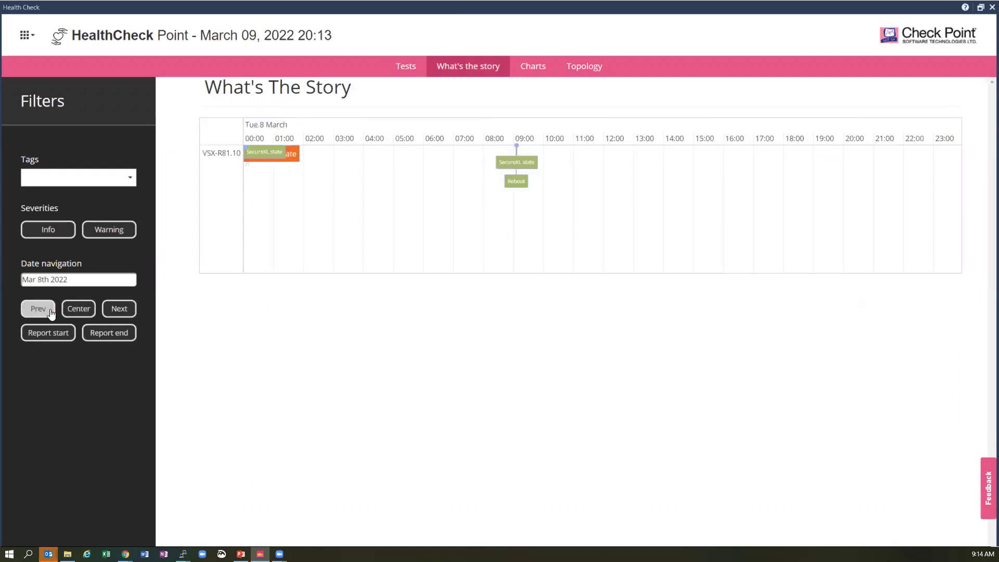
pyautogui.click(45, 313)
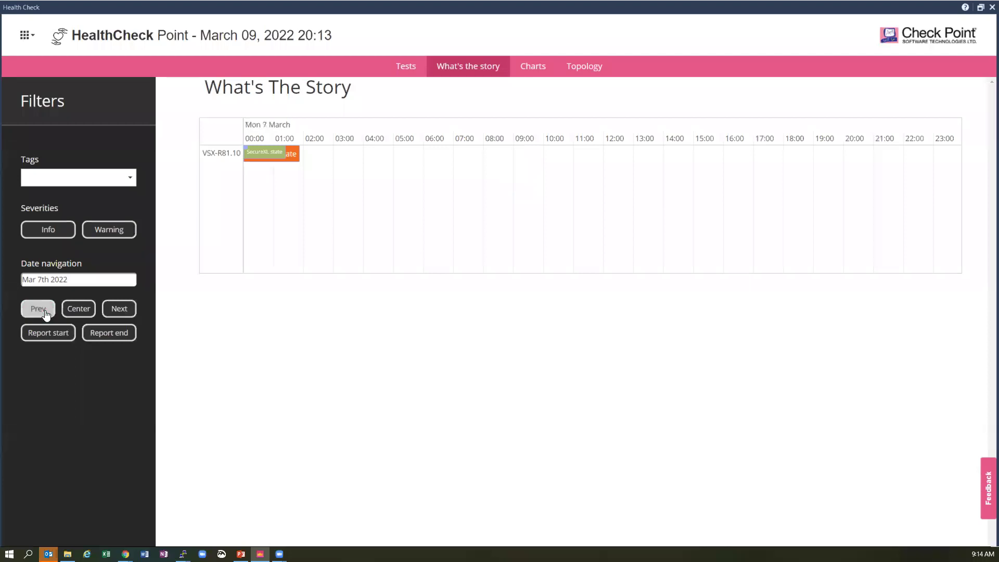
pyautogui.click(46, 313)
pyautogui.click(118, 234)
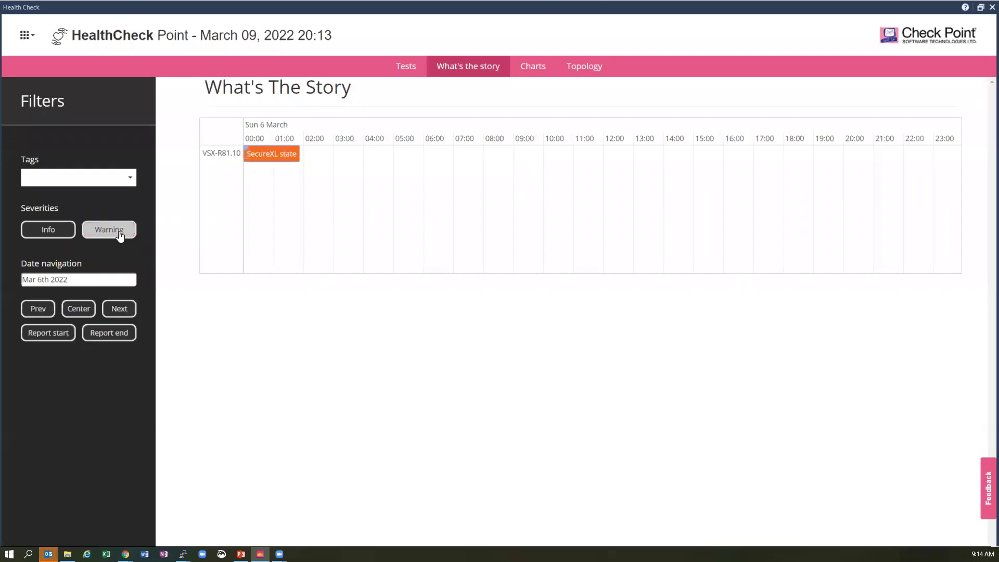
pyautogui.click(287, 151)
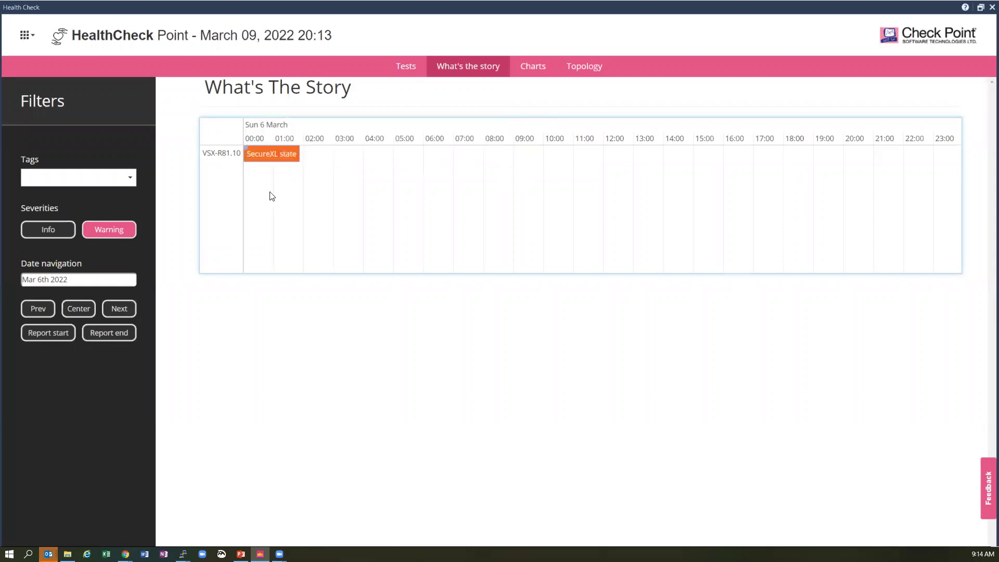
# - Rename the event to 'SecureXL state (Please look at this)' and verify the new text
pyautogui.doubleClick(274, 156)
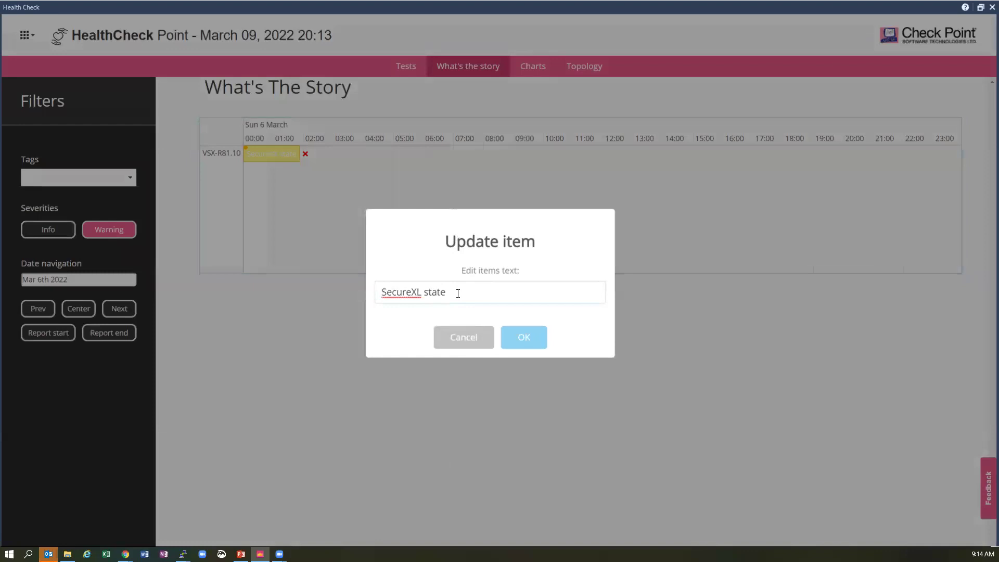
pyautogui.write('(Please look at this')
pyautogui.click(524, 343)
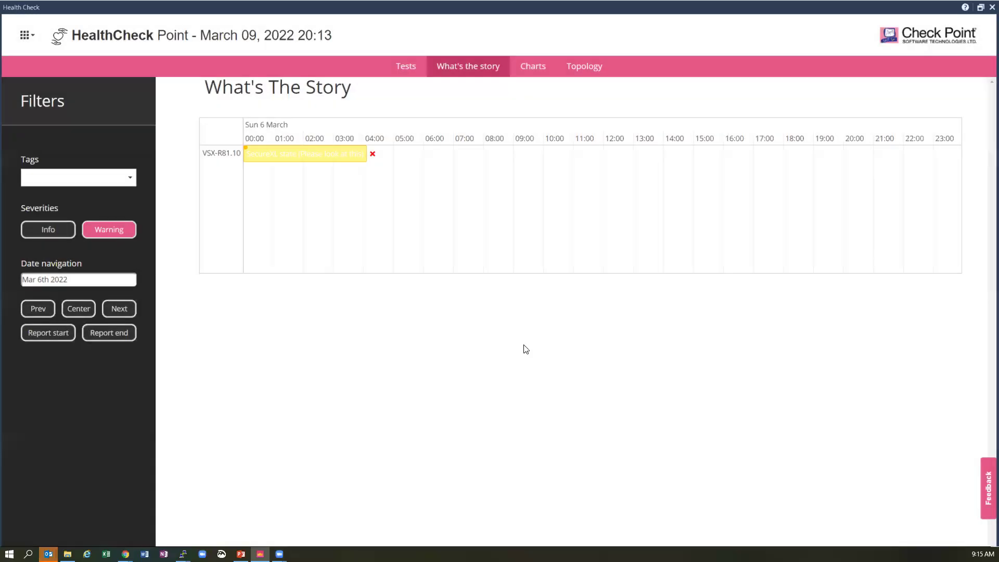
pyautogui.doubleClick(299, 152)
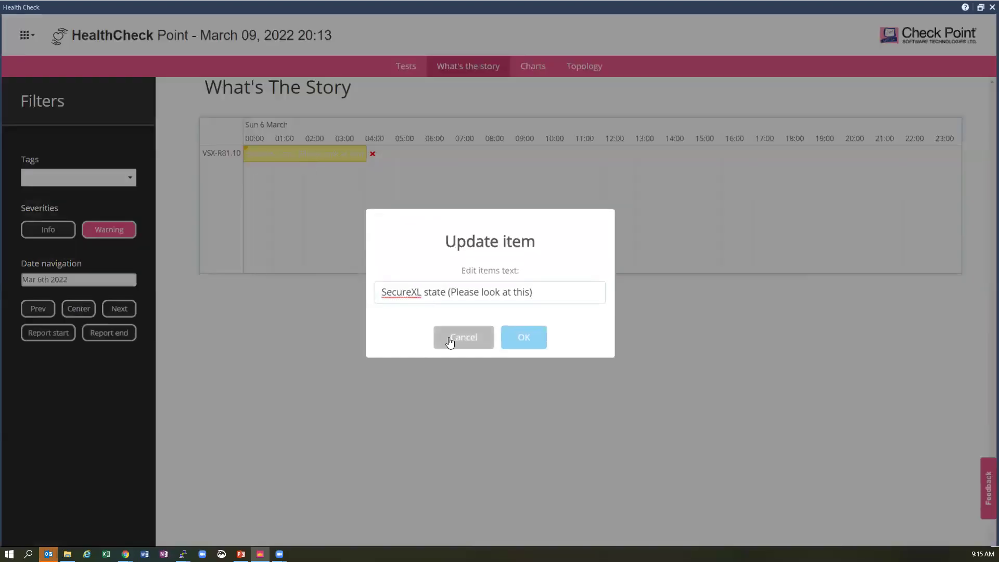
pyautogui.click(450, 342)
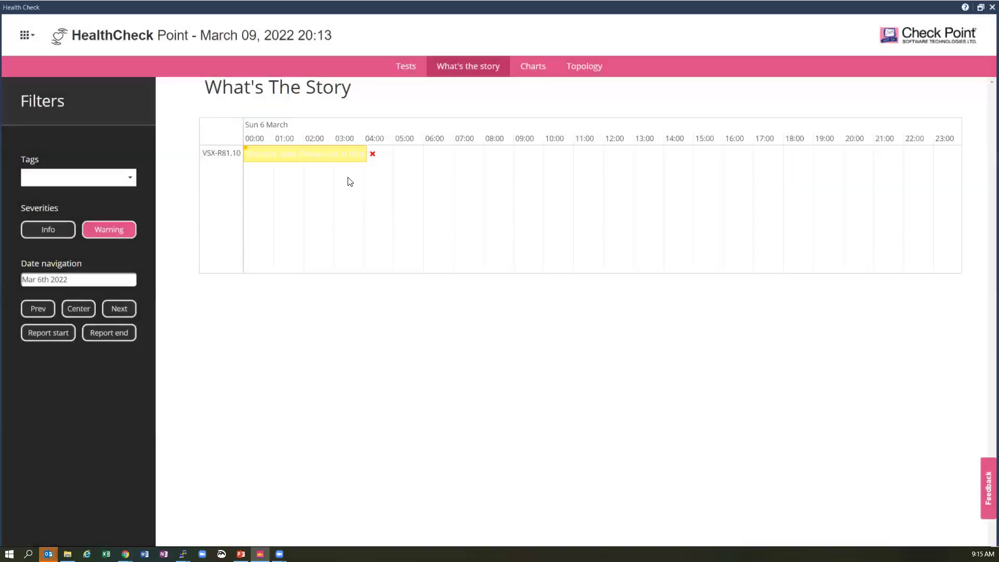
# - Add a timeline note addressed to a colleague saying this is an issue
pyautogui.doubleClick(338, 182)
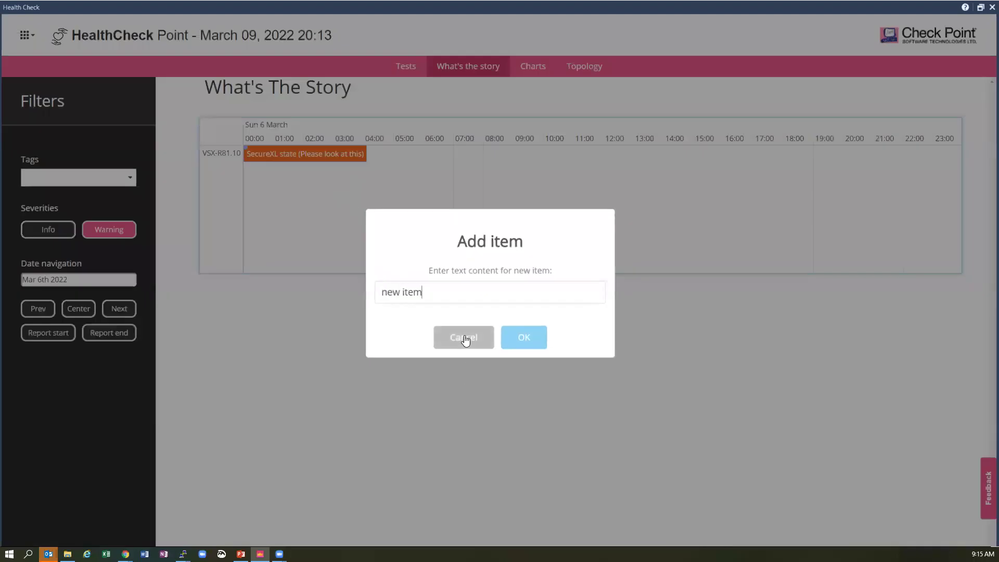
pyautogui.write('nJohn this is an issue')
pyautogui.click(536, 338)
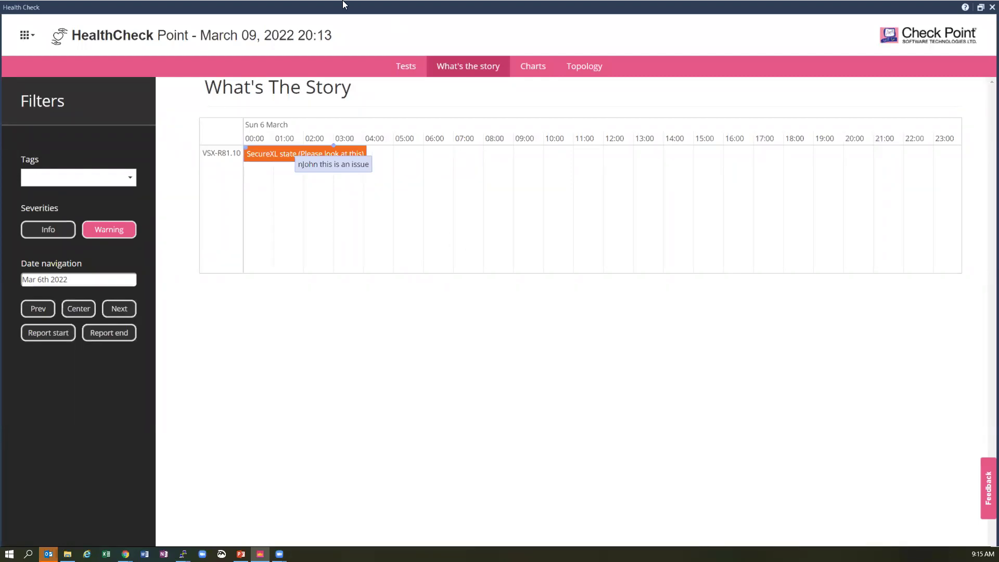
# - Step the timeline forward to 9 March, then back day by day to 28 February 2022
pyautogui.click(125, 312)
pyautogui.click(127, 314)
pyautogui.click(126, 314)
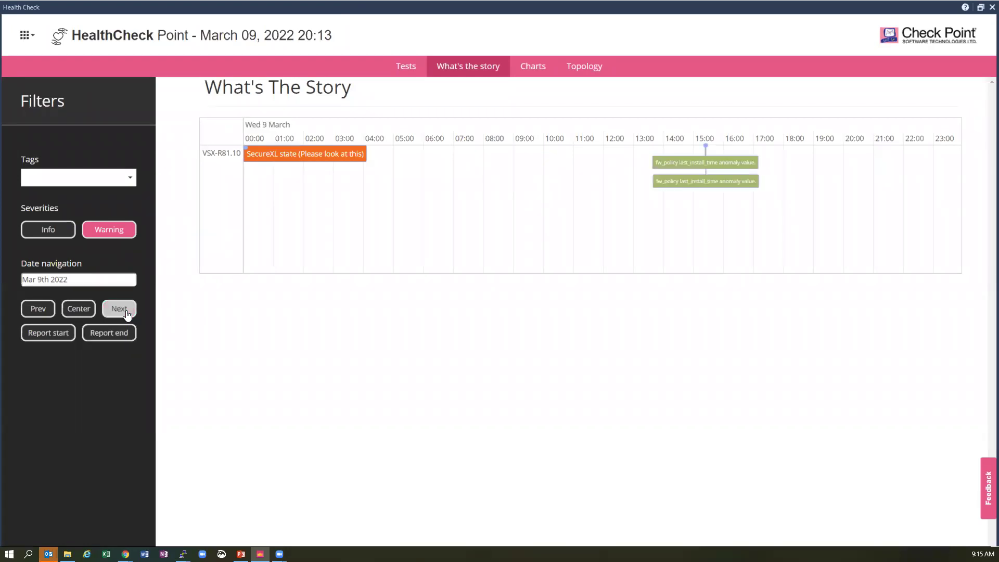
pyautogui.click(41, 310)
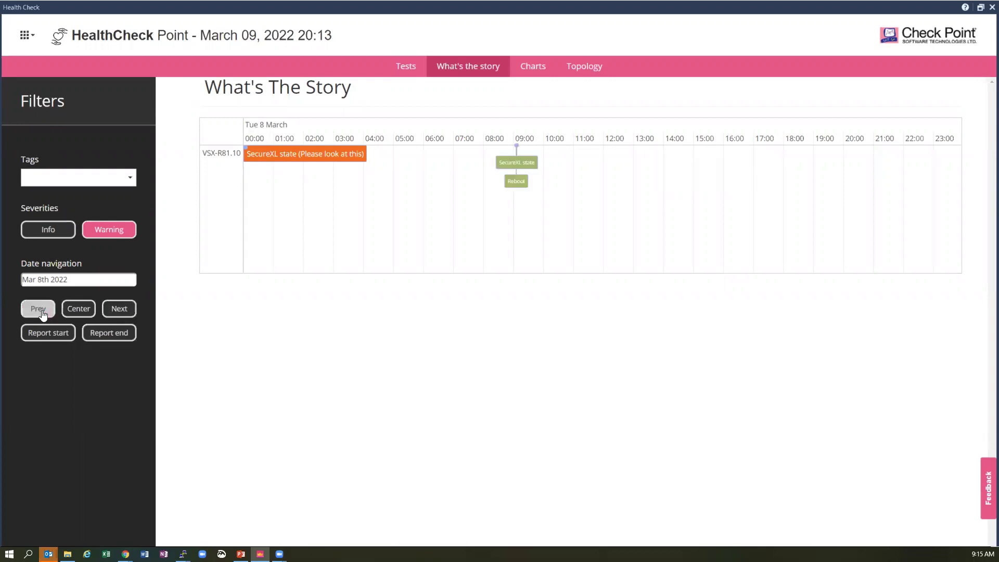
pyautogui.click(43, 312)
pyautogui.click(42, 312)
pyautogui.click(43, 312)
pyautogui.click(42, 313)
pyautogui.click(42, 312)
pyautogui.click(43, 312)
pyautogui.click(43, 312)
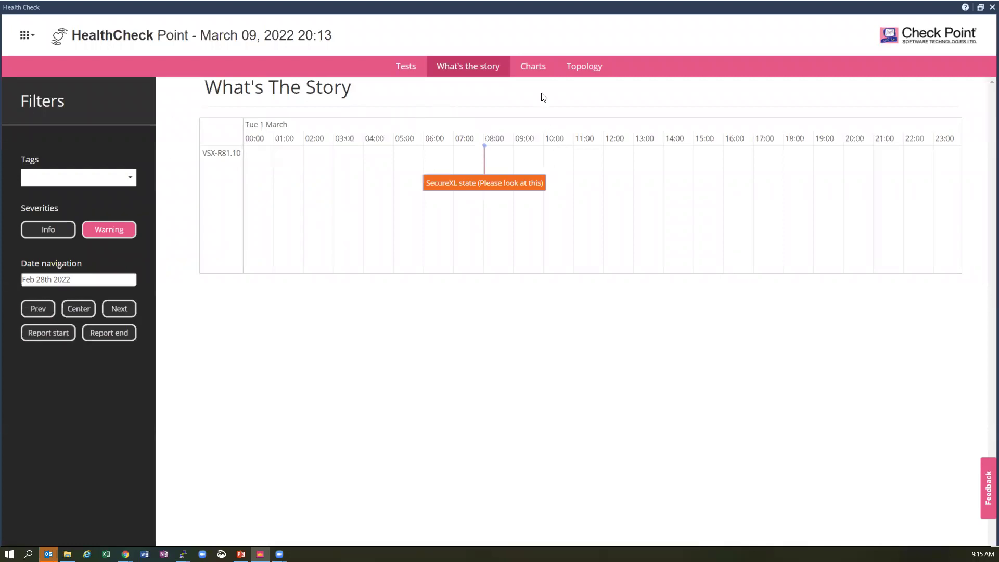
# - Open the report's Charts page and scroll down to the Total Consumption chart
pyautogui.click(536, 67)
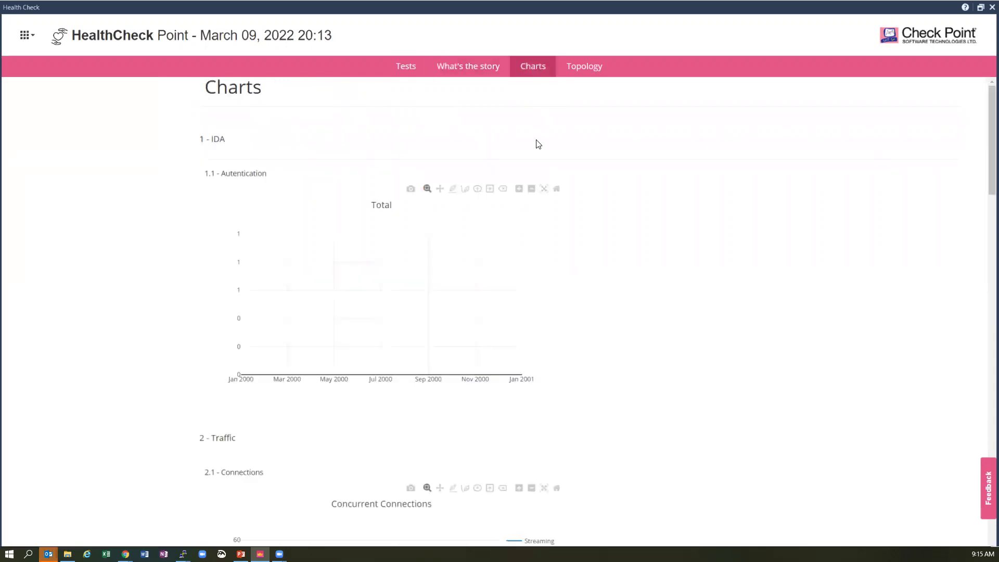
pyautogui.scroll(-4, 537, 209)
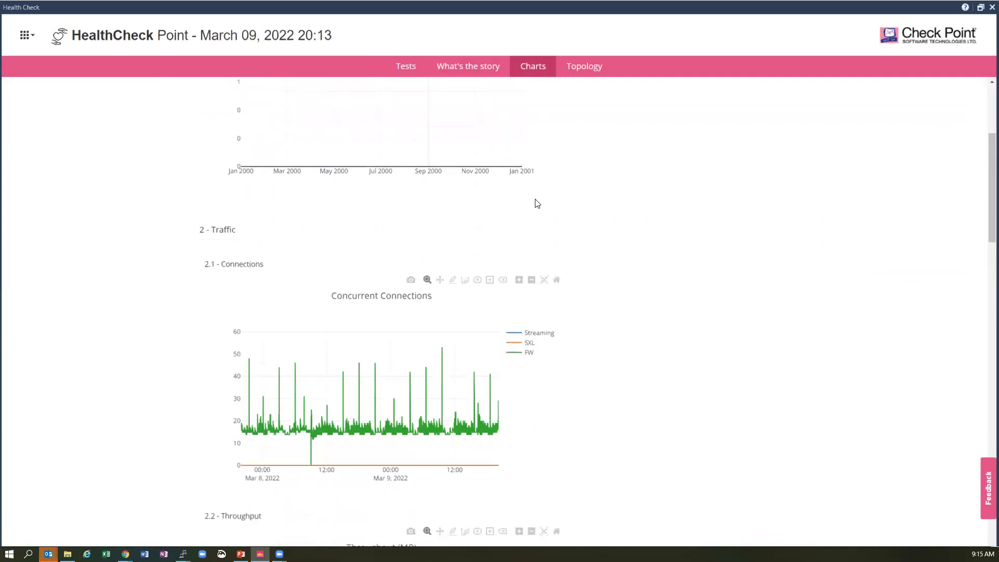
pyautogui.scroll(-7, 536, 204)
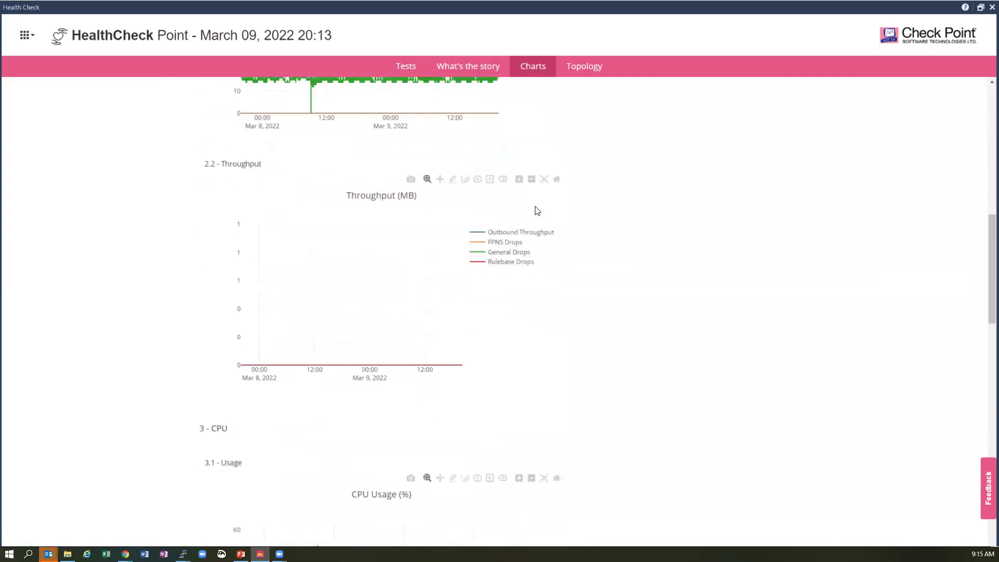
pyautogui.scroll(-7, 536, 210)
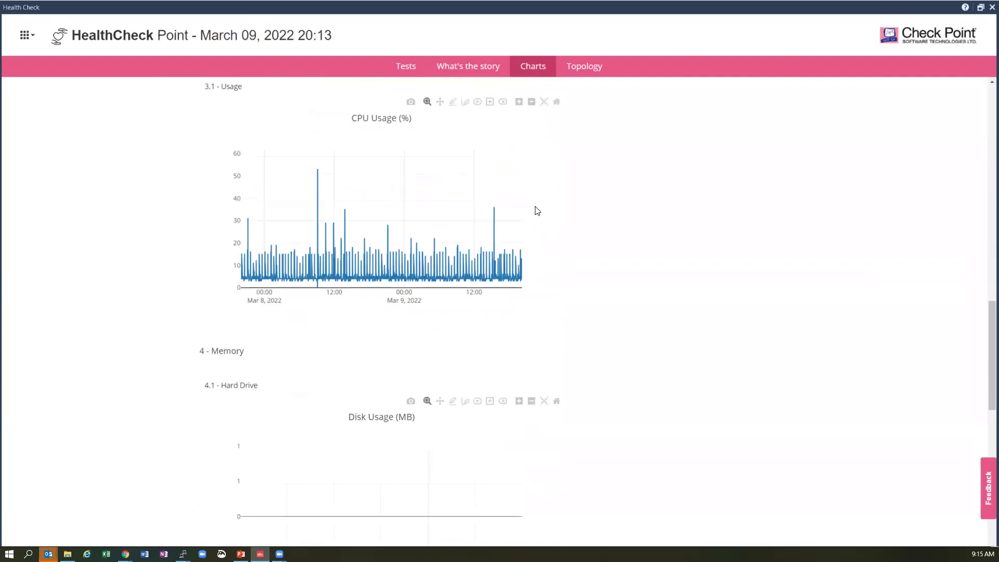
pyautogui.scroll(-8, 537, 210)
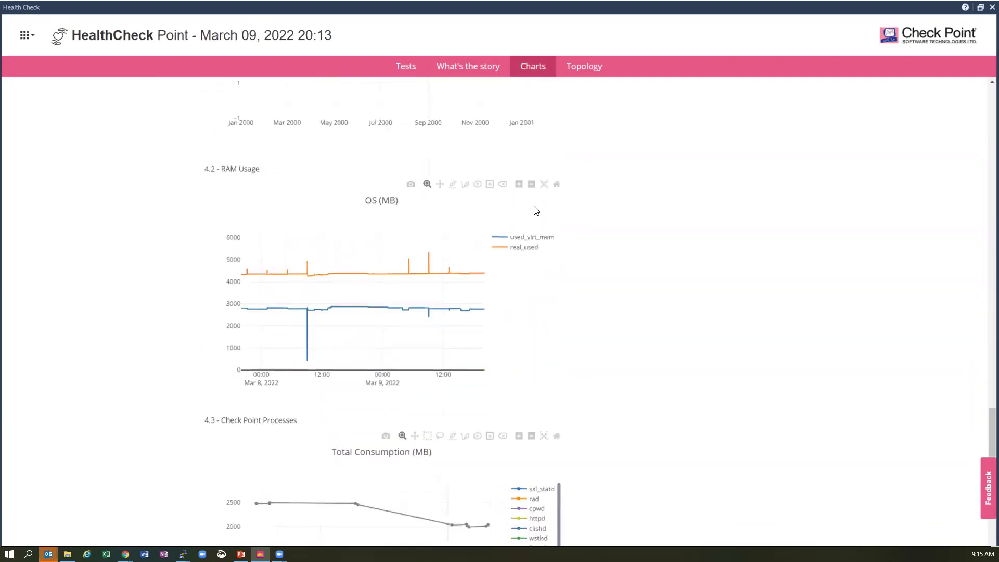
pyautogui.scroll(-2, 482, 341)
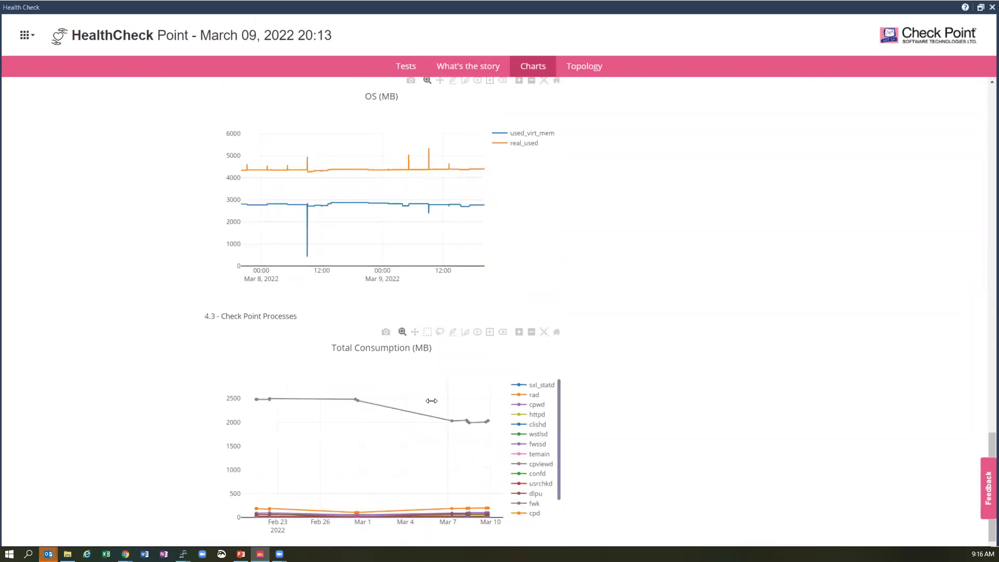
pyautogui.scroll(-1, 441, 408)
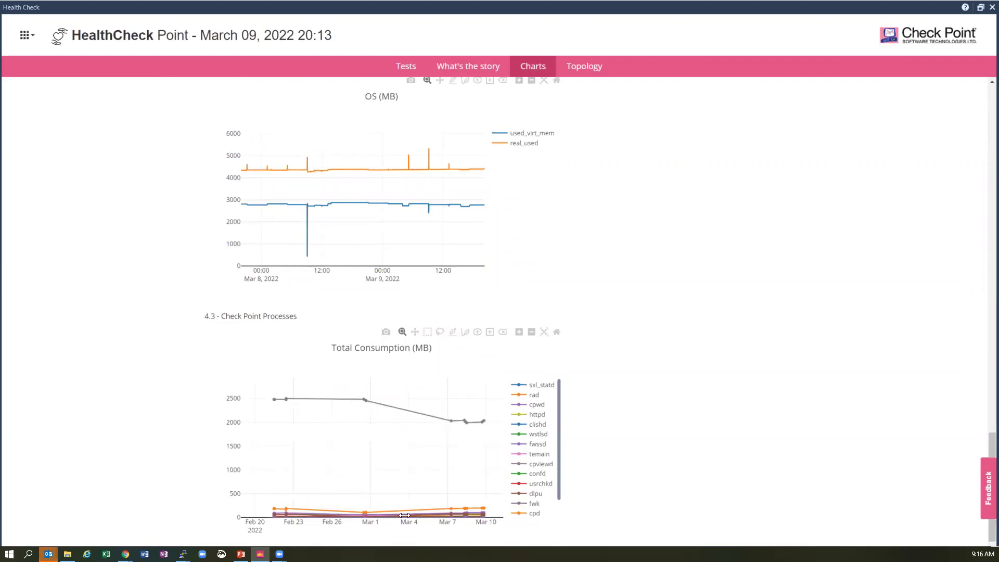
# - Isolate cpwd in the chart legend, restore all traces, then show only fwk
pyautogui.doubleClick(523, 406)
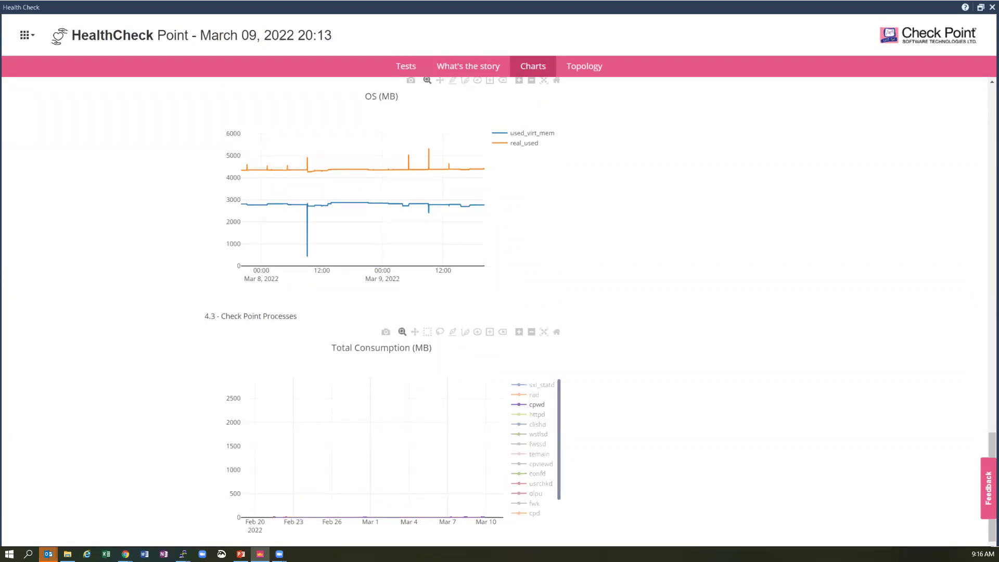
pyautogui.moveTo(483, 517)
pyautogui.doubleClick(521, 505)
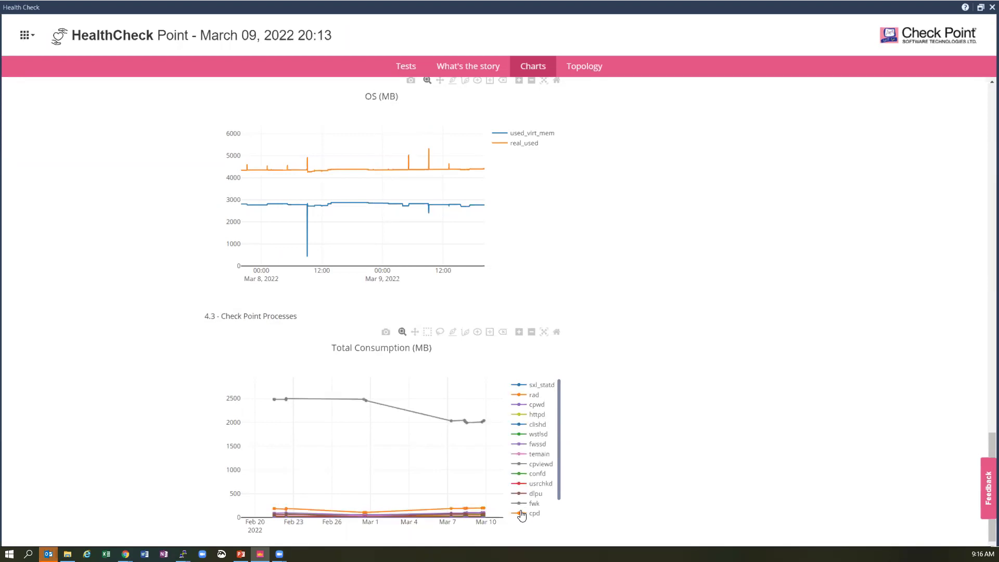
pyautogui.doubleClick(518, 505)
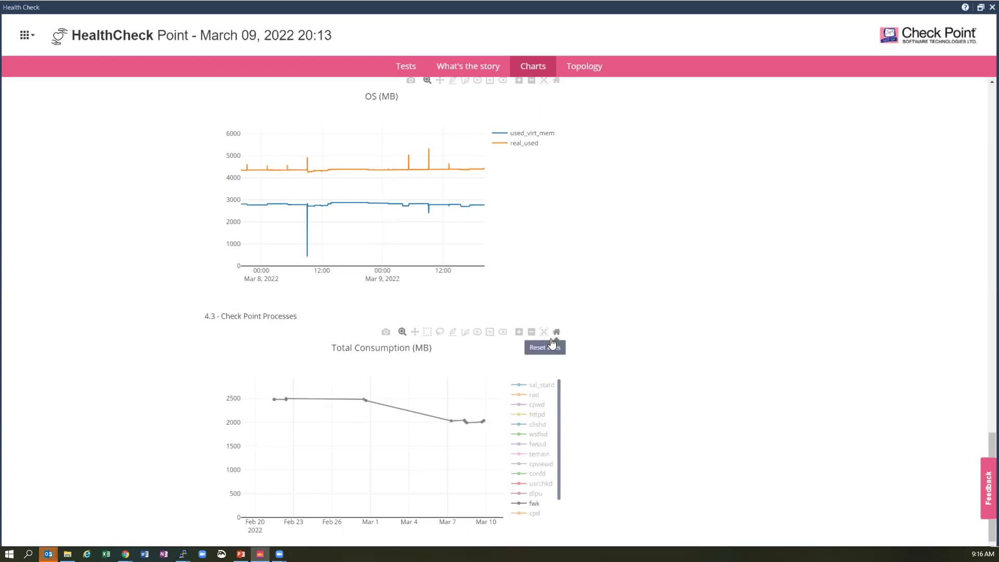
# - Draw a straight line across the Total Consumption chart, then erase it
pyautogui.click(452, 332)
pyautogui.moveTo(473, 440); pyautogui.dragTo(268, 433)
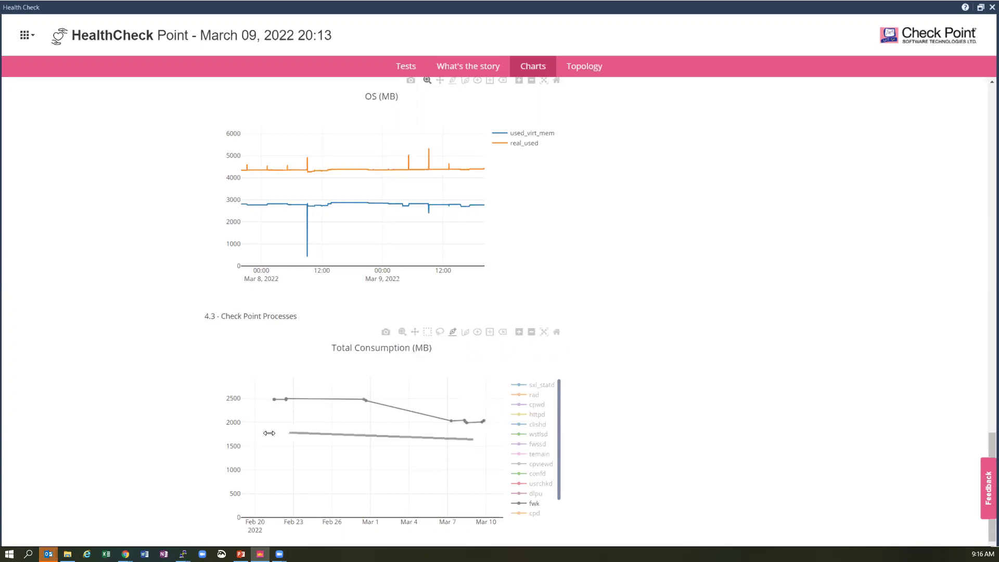
pyautogui.click(345, 436)
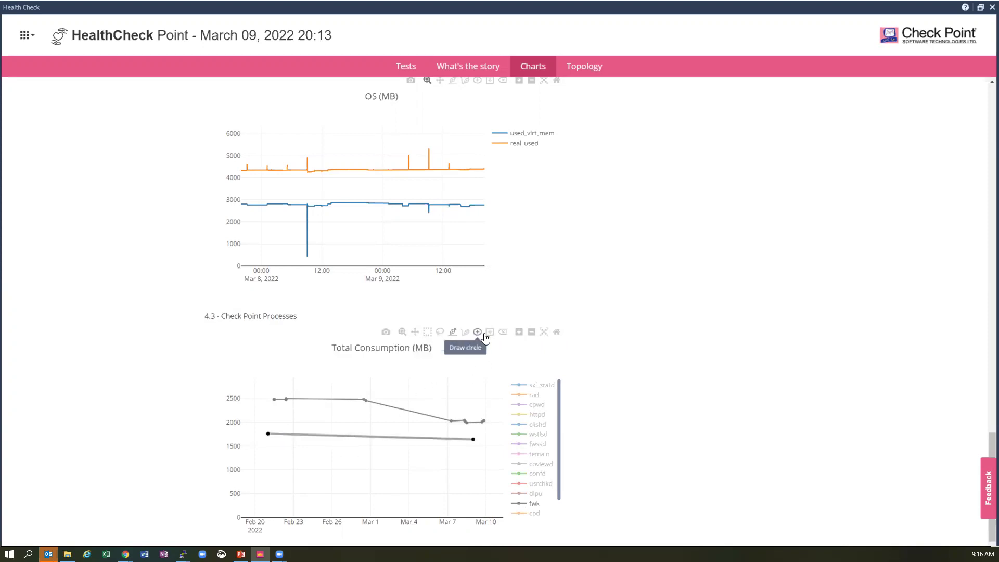
pyautogui.click(502, 333)
# - Draw an ellipse around the Mar 4–7 dip and a freehand D shape, then cancel the snapshot save
pyautogui.click(477, 335)
pyautogui.moveTo(434, 401); pyautogui.dragTo(413, 435)
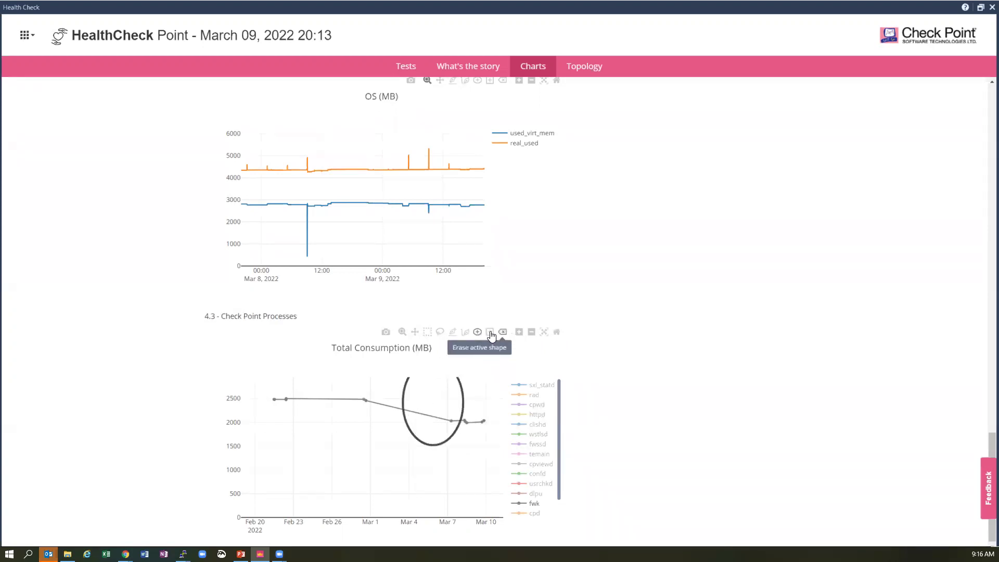
pyautogui.click(465, 333)
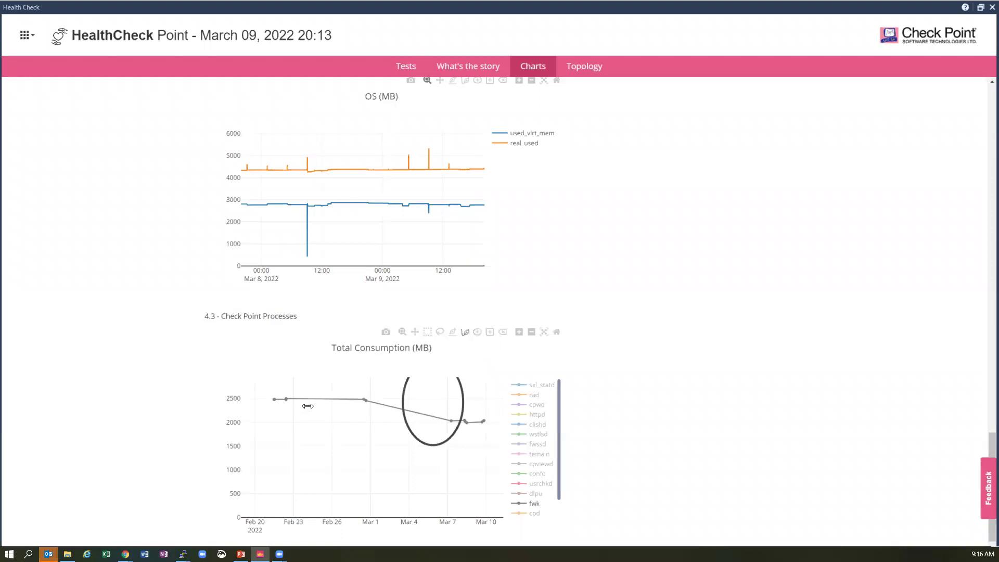
pyautogui.moveTo(304, 400)
pyautogui.mouseDown()
pyautogui.moveTo(315, 457)
pyautogui.moveTo(358, 418)
pyautogui.moveTo(299, 380)
pyautogui.moveTo(307, 392)
pyautogui.mouseUp()
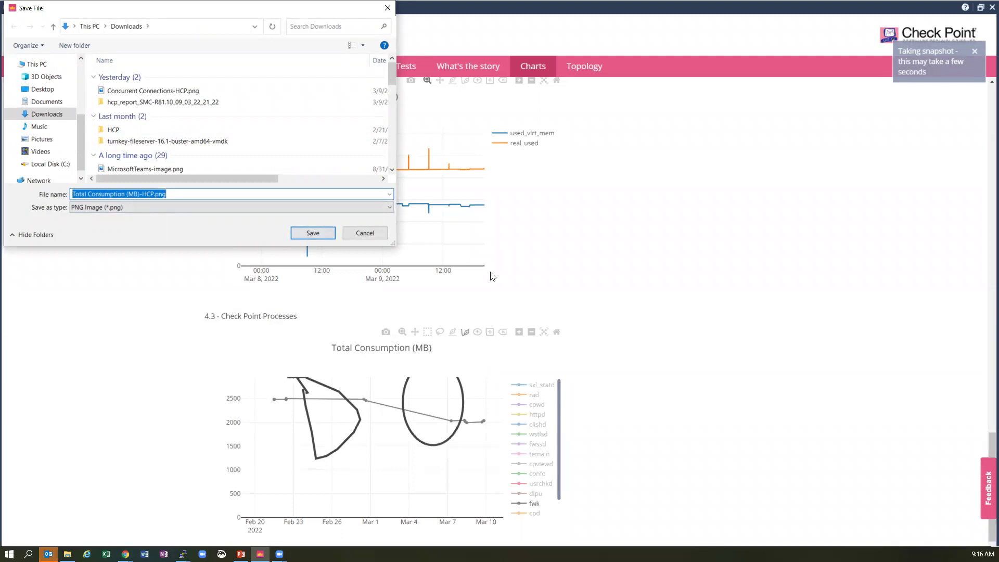
pyautogui.click(369, 235)
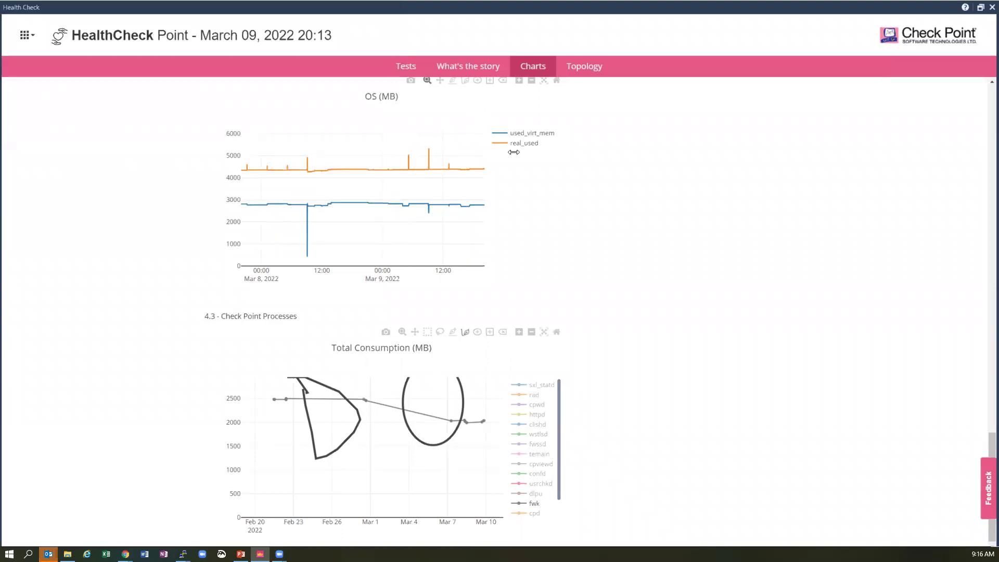
# - Review the report's Topology map nodes, then close the report and select ns1 in Gateways & Servers
pyautogui.click(590, 72)
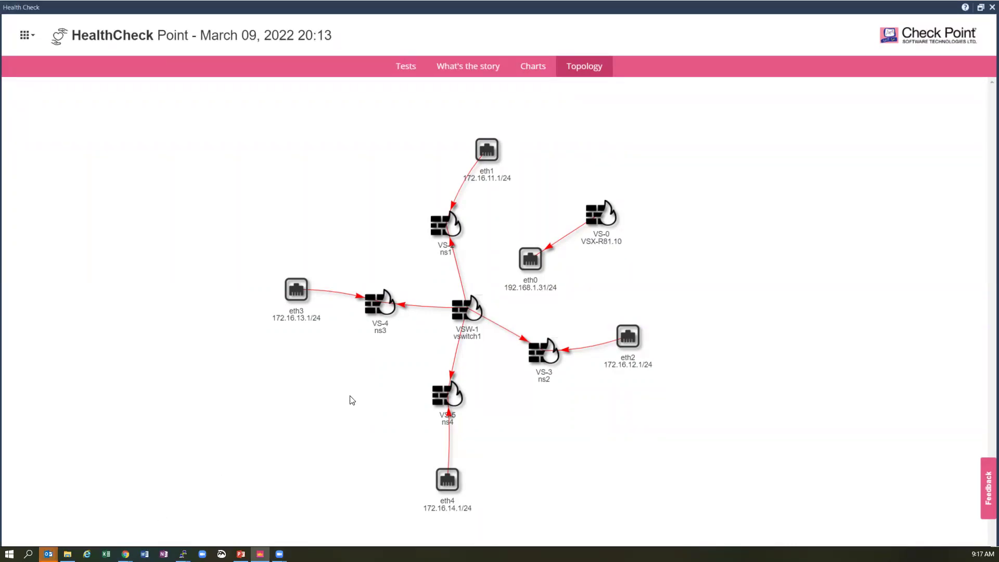
pyautogui.moveTo(298, 293)
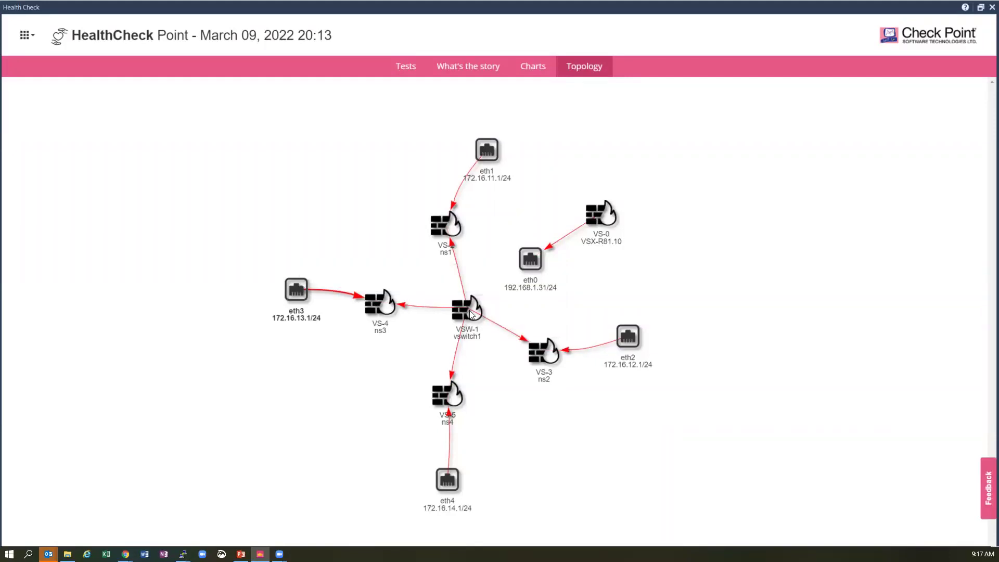
pyautogui.moveTo(469, 310)
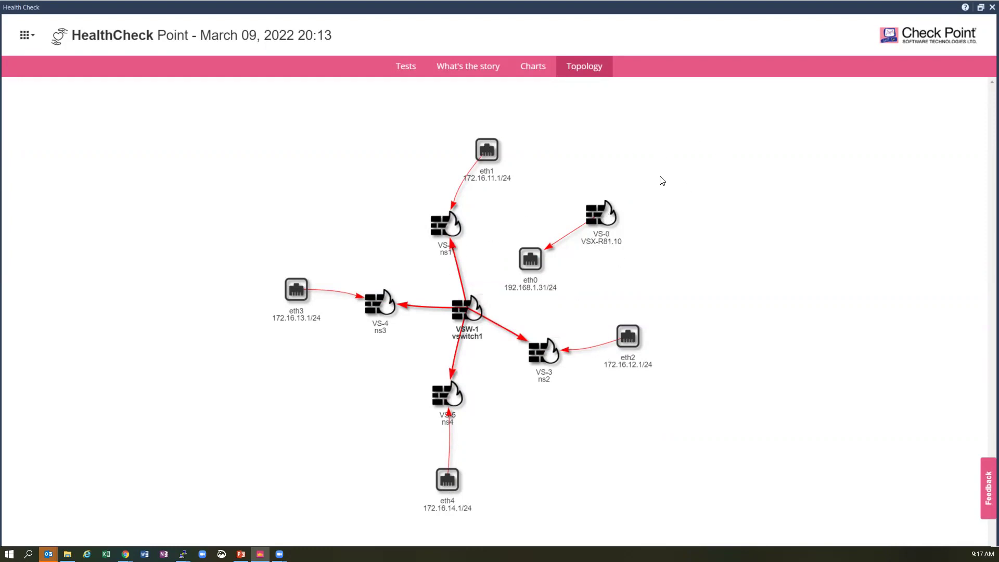
pyautogui.moveTo(538, 258)
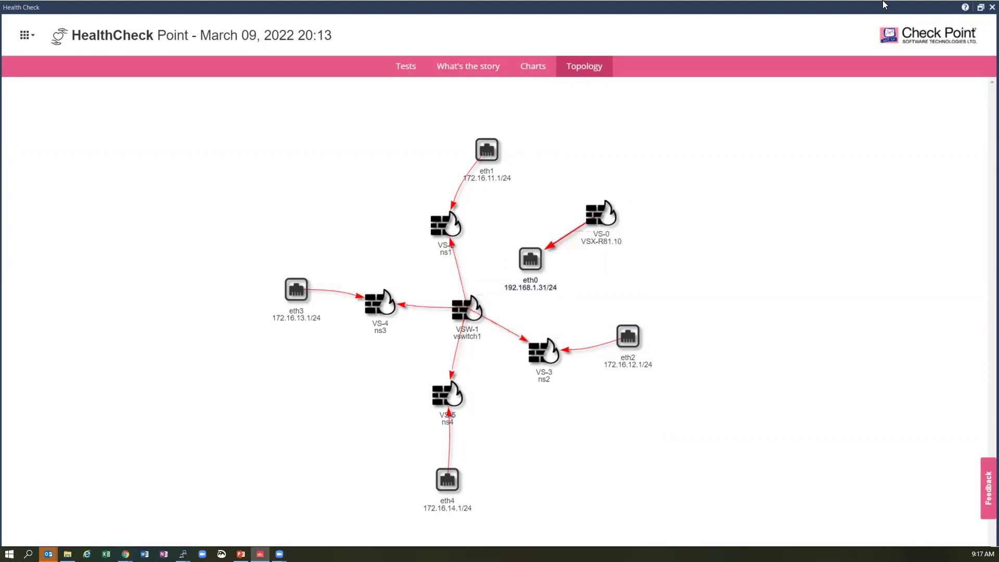
pyautogui.click(992, 7)
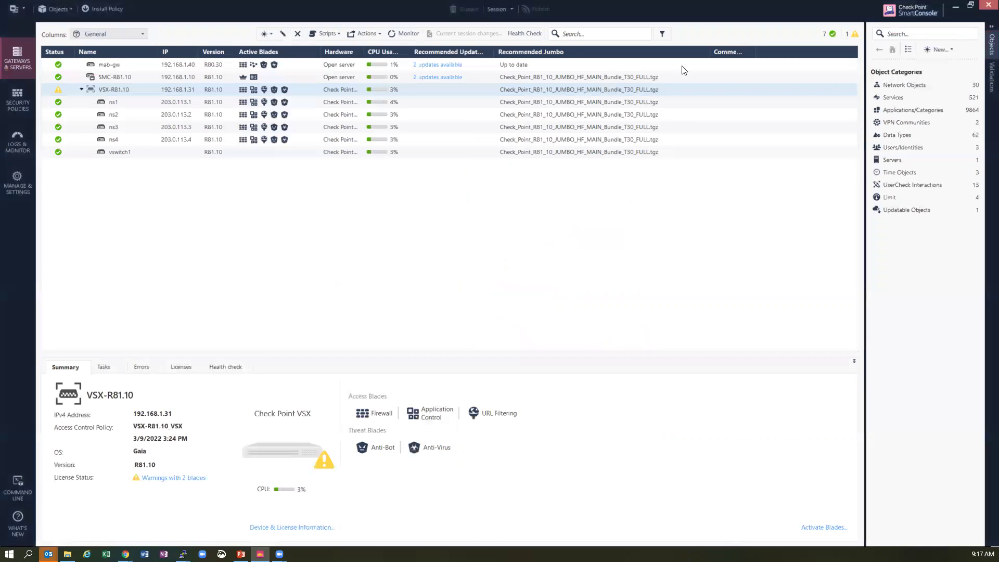
pyautogui.click(177, 103)
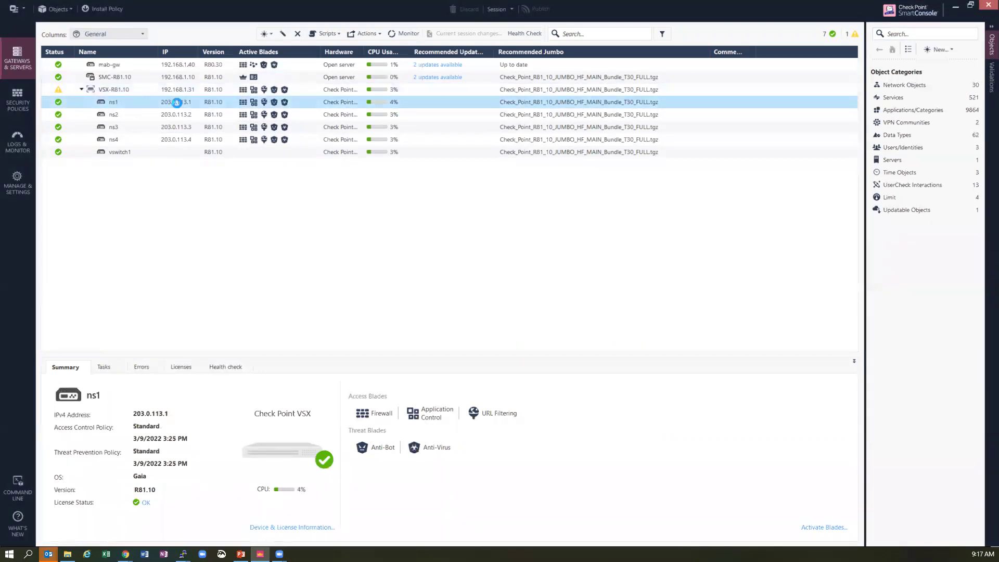
# - Inspect ns1's Topology interfaces and routes without changes, then select the VSX-R81.10 gateway
pyautogui.doubleClick(177, 103)
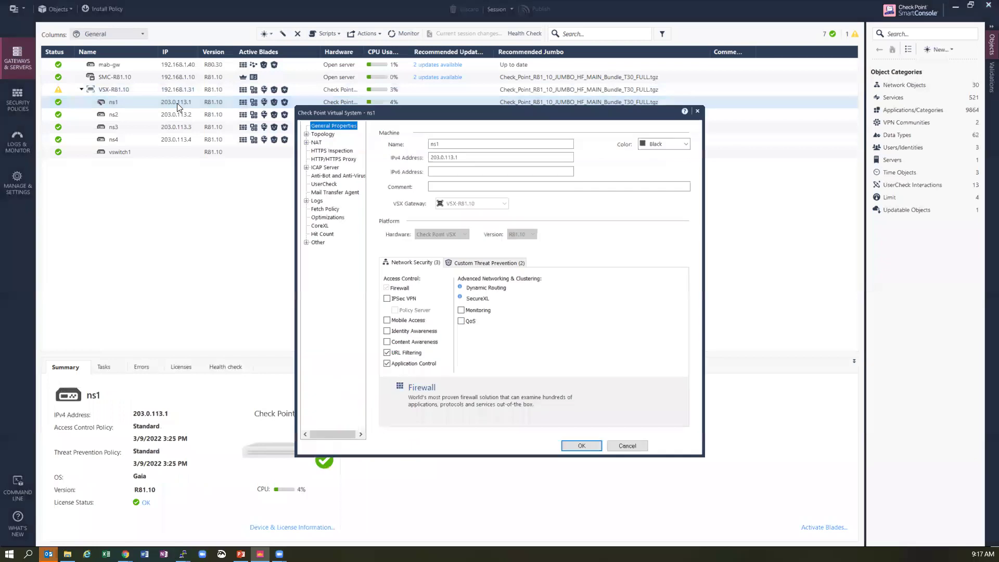
pyautogui.click(320, 135)
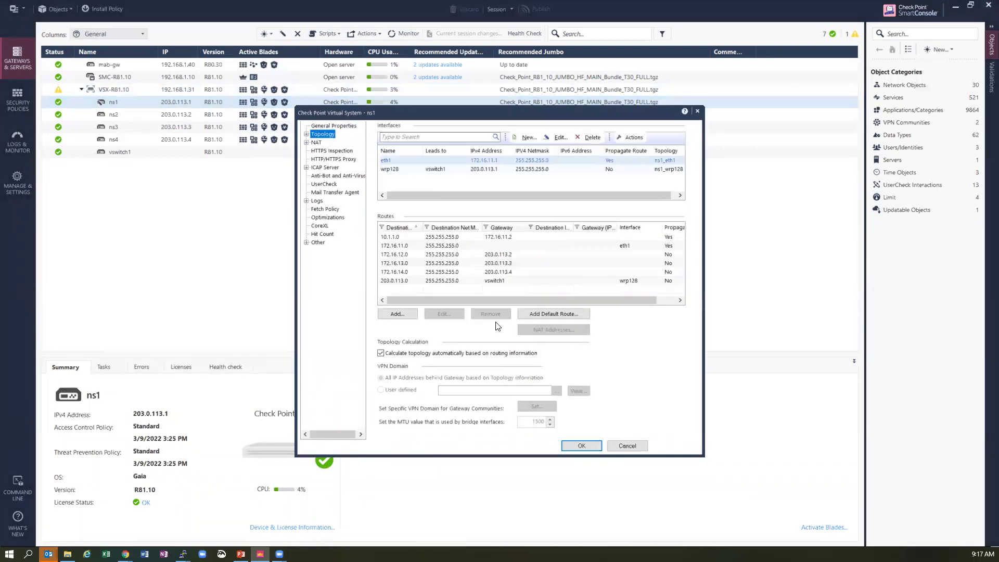
pyautogui.click(628, 446)
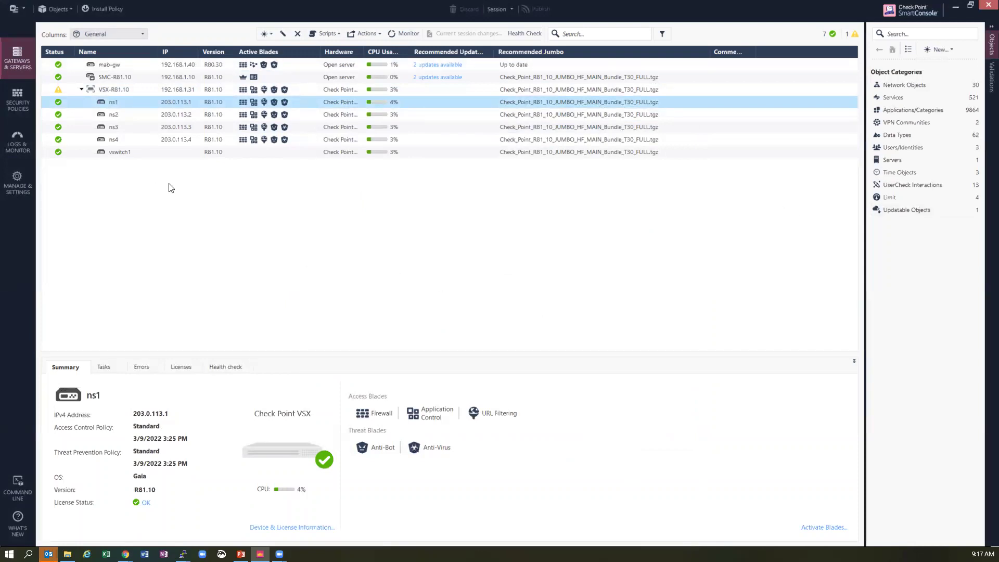
pyautogui.click(141, 92)
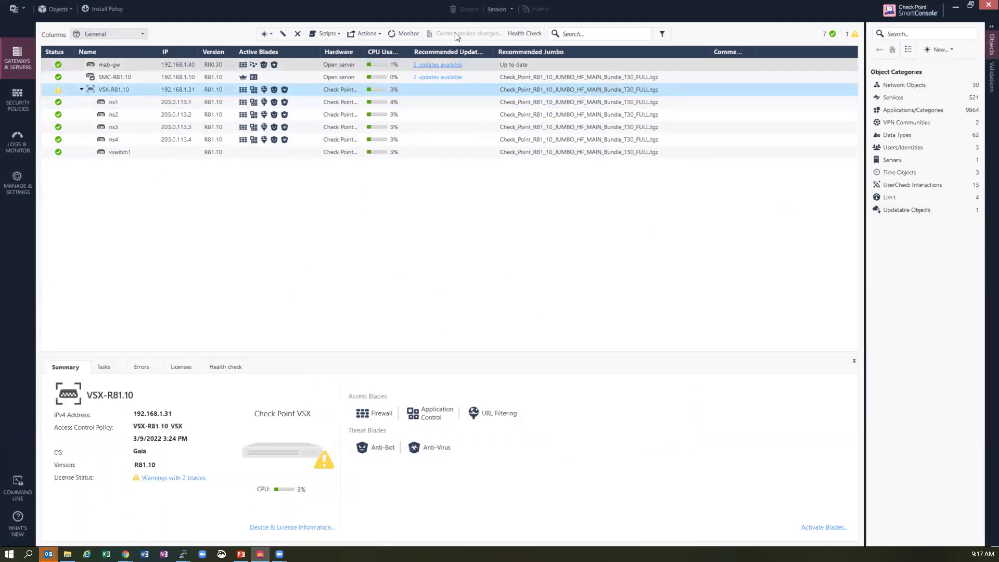
# - Open VSX-R81.10's Health Check report and choose Fetch Live Report from the grid menu
pyautogui.click(523, 33)
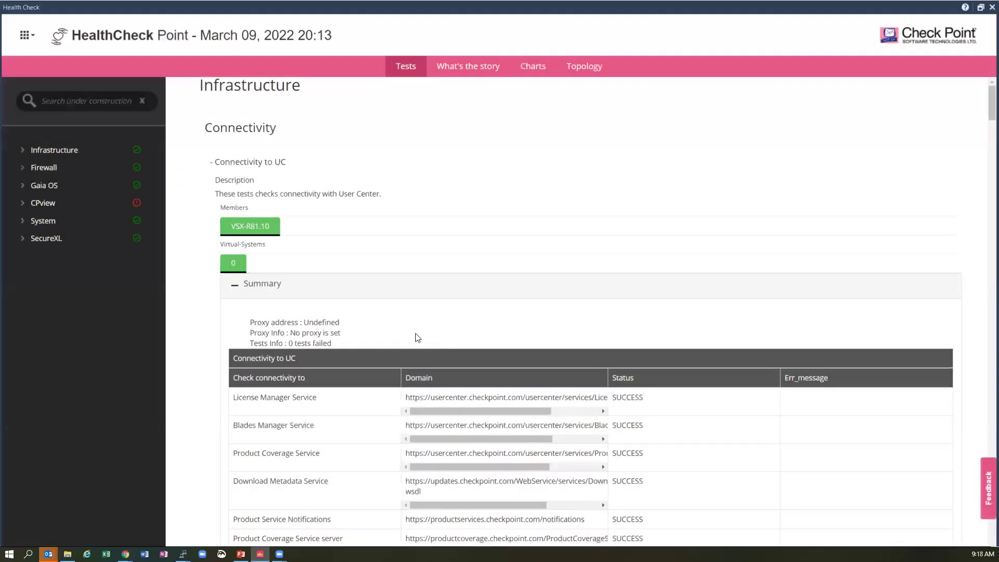
pyautogui.click(32, 44)
pyautogui.click(71, 77)
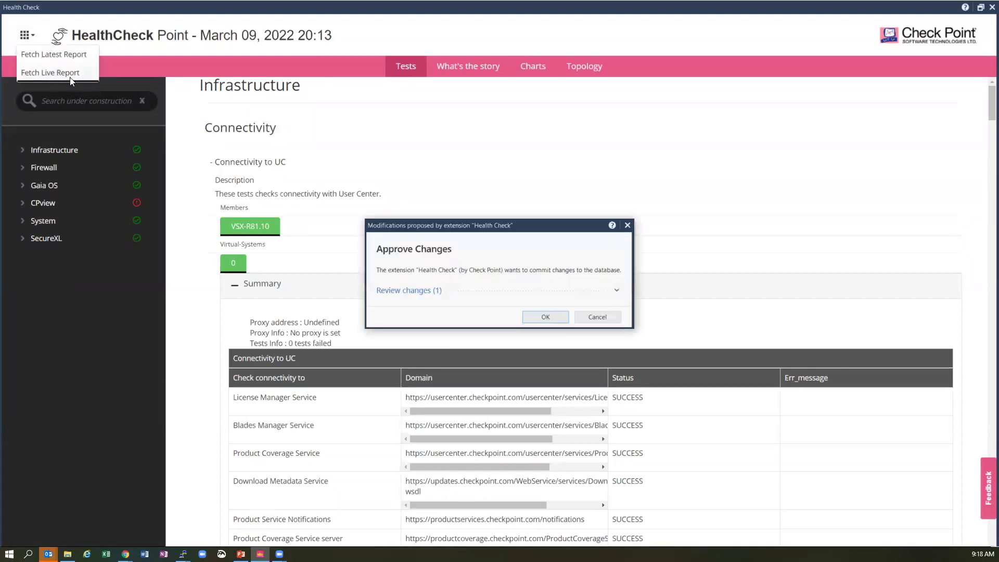
# - Approve the extension's database change so the March 10, 2022 09:23 live report loads
pyautogui.click(545, 318)
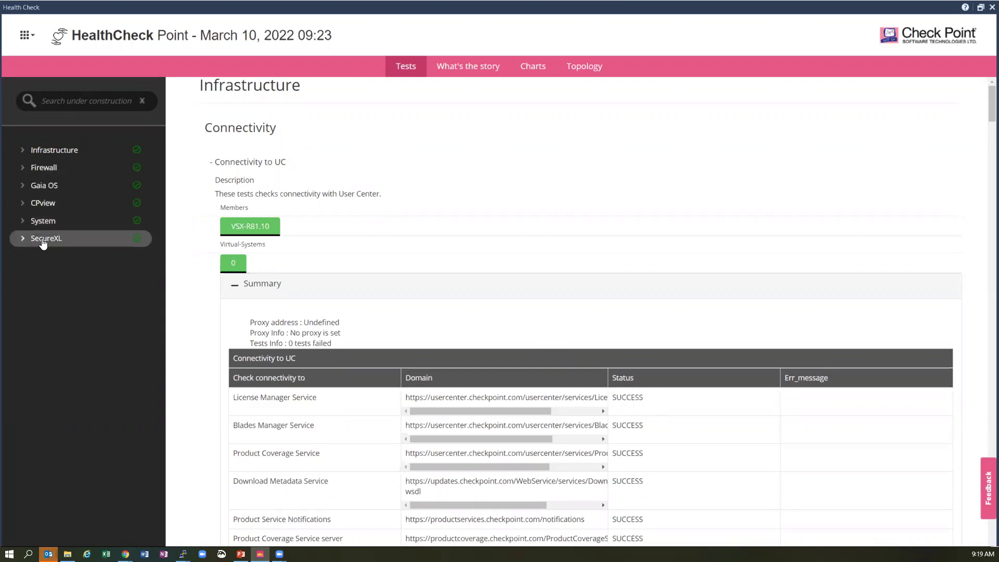
# - Browse the report's story timeline, charts and network topology, then close the Health Check window
pyautogui.click(474, 79)
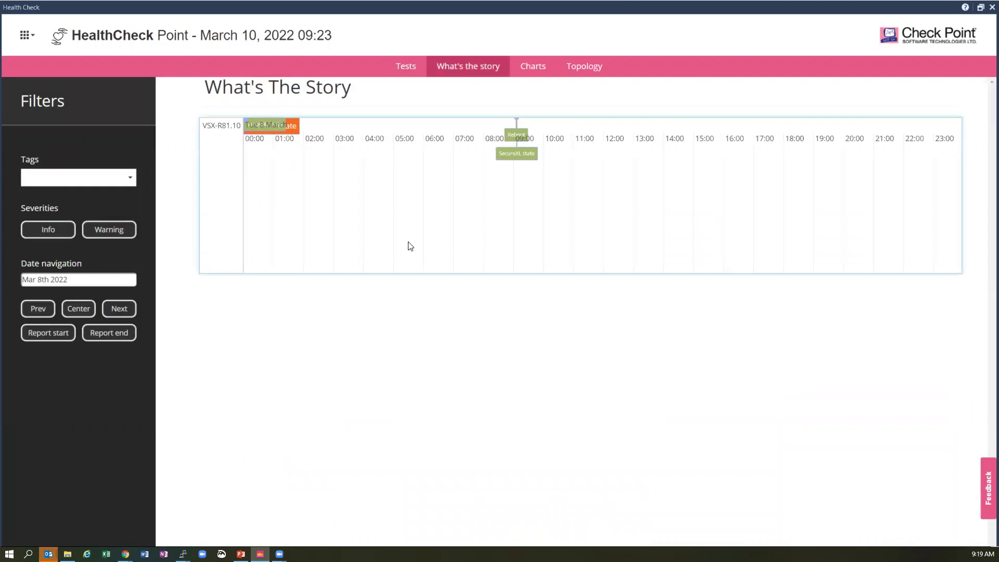
pyautogui.click(532, 68)
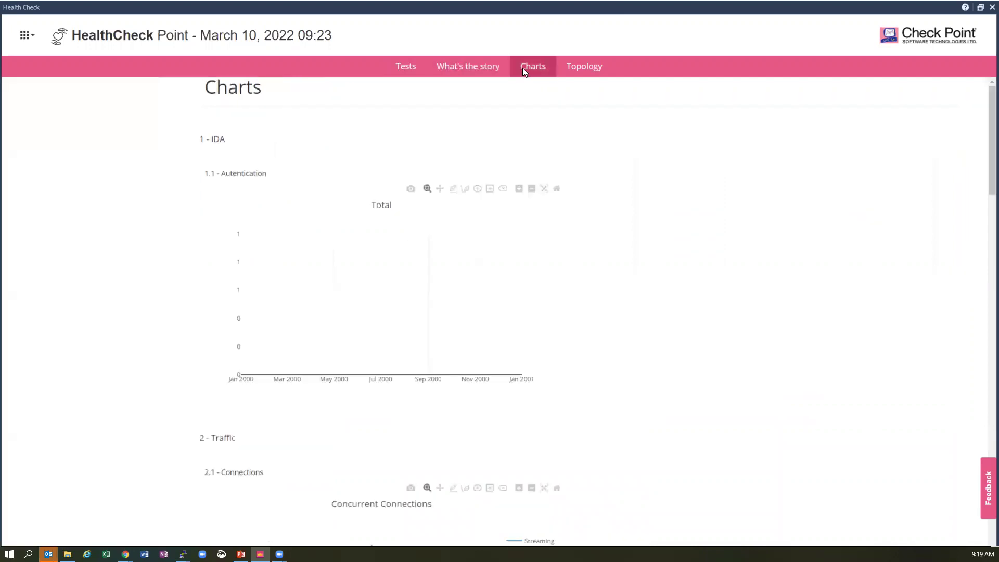
pyautogui.click(575, 68)
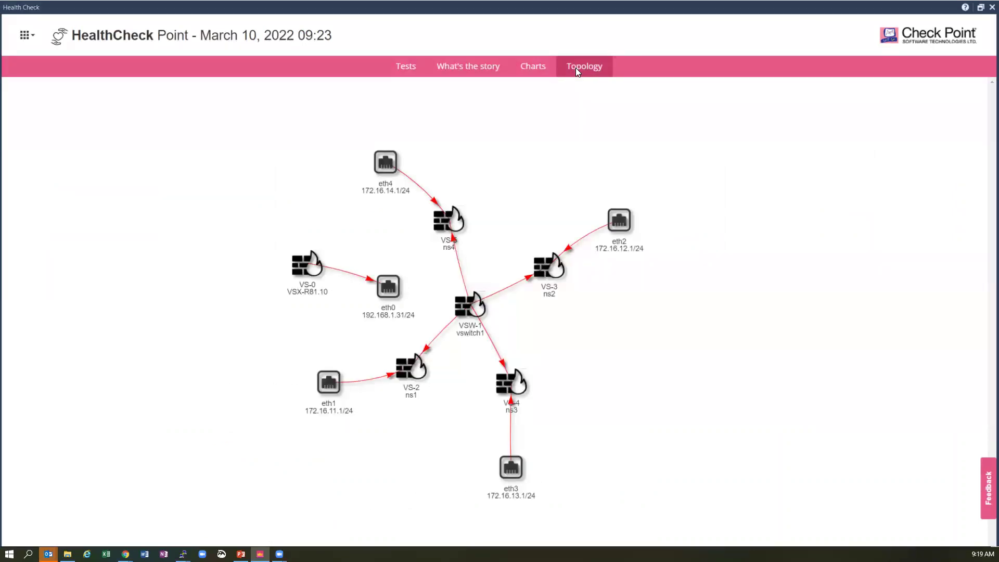
pyautogui.click(991, 7)
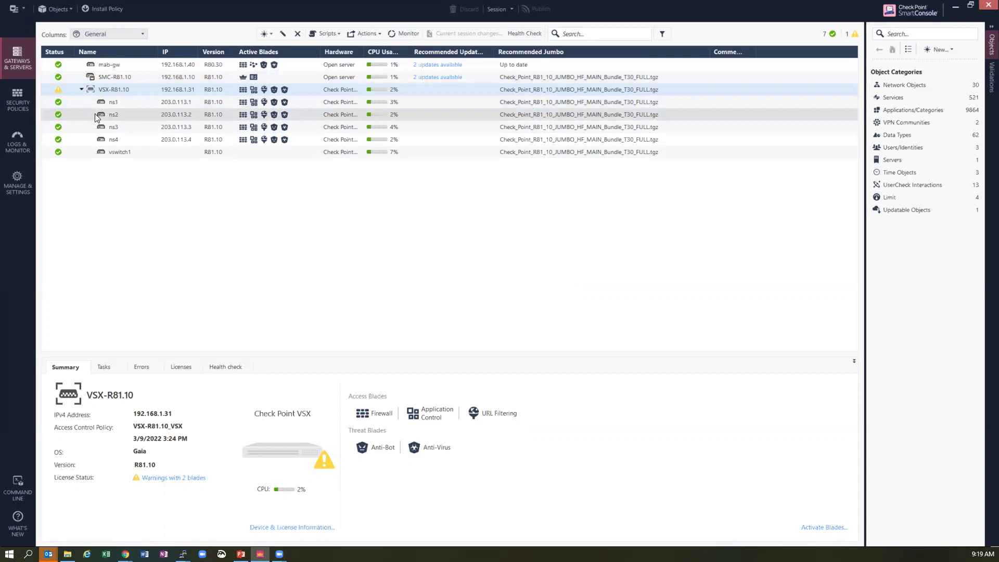
# - Run Health Check on the mab-gw gateway to open its March 09, 2022 report
pyautogui.click(118, 68)
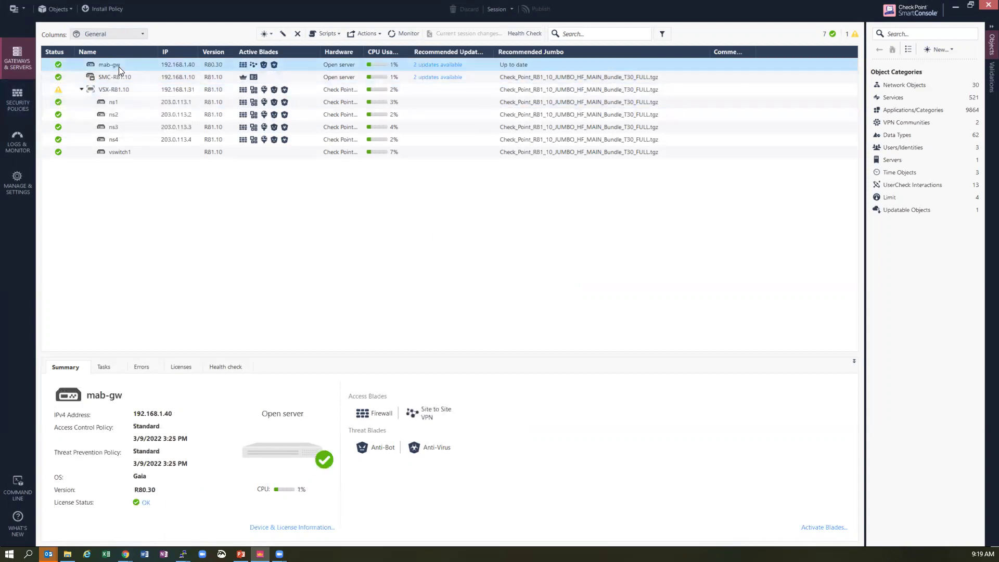
pyautogui.click(534, 33)
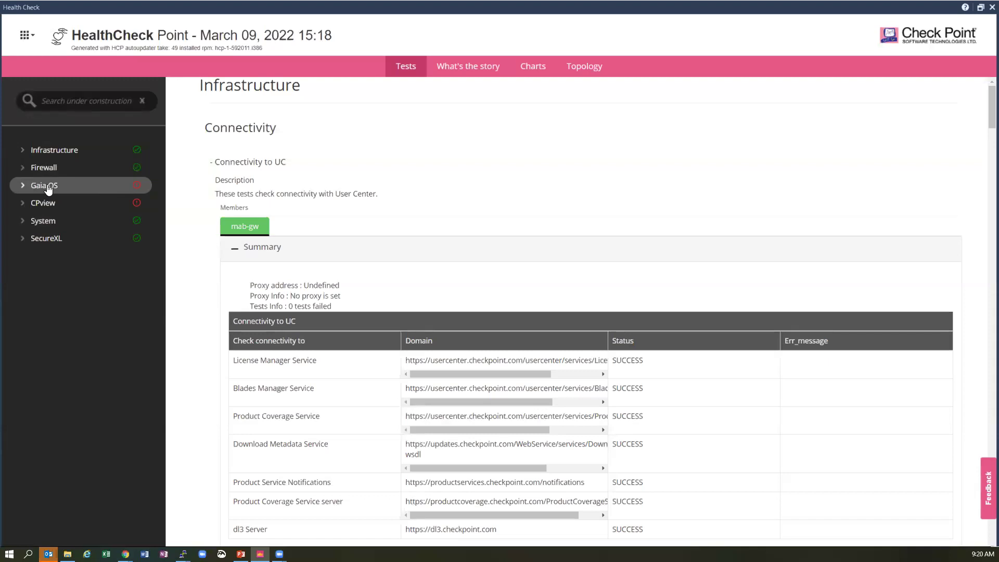
# - Expand Gaia OS > Memory and review the failing Memory Usage results
pyautogui.click(22, 187)
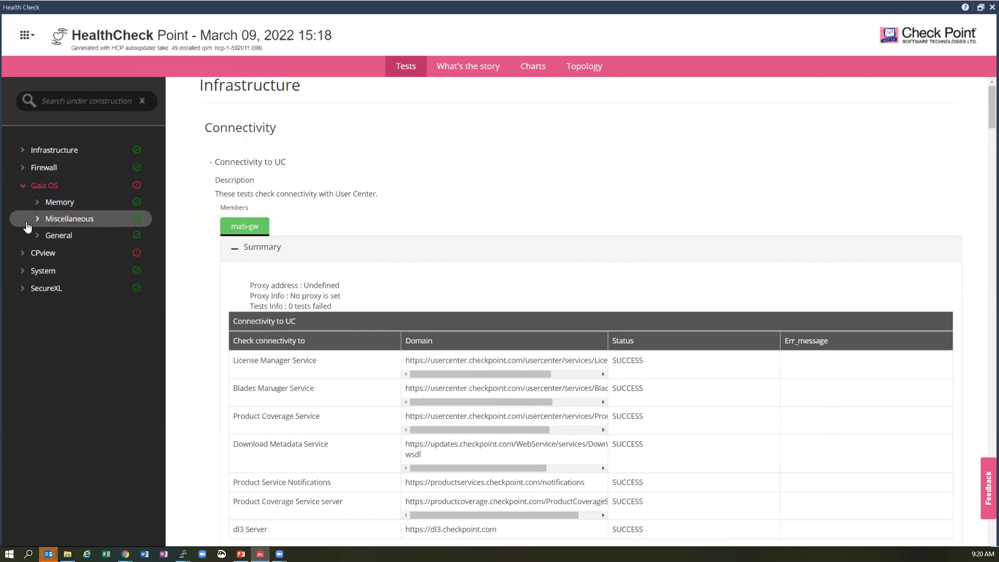
pyautogui.click(58, 202)
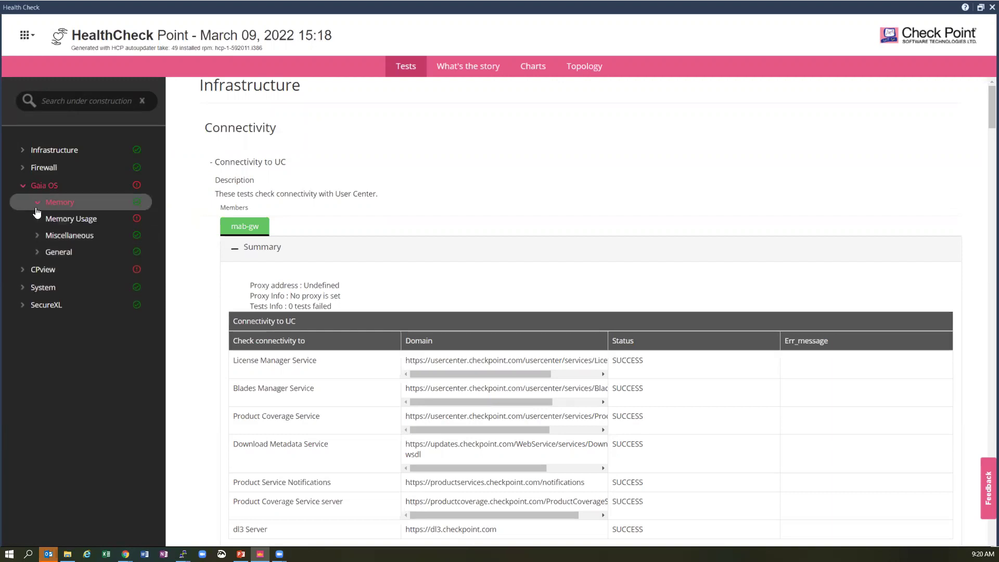
pyautogui.click(92, 223)
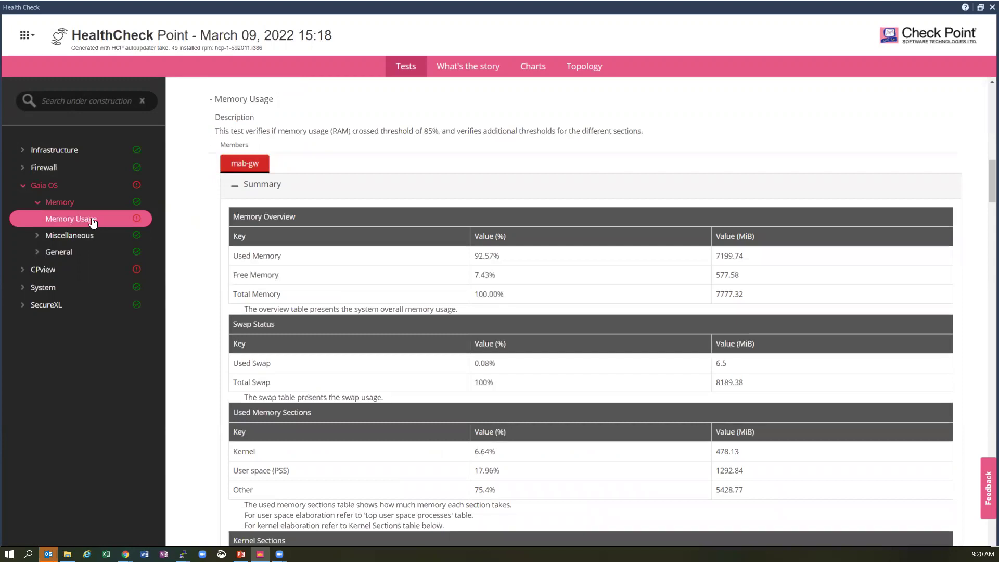
# - Expand CPview > General and open CPview Diagnostic, showing the critical sxl_synatk finding
pyautogui.click(47, 272)
pyautogui.click(57, 286)
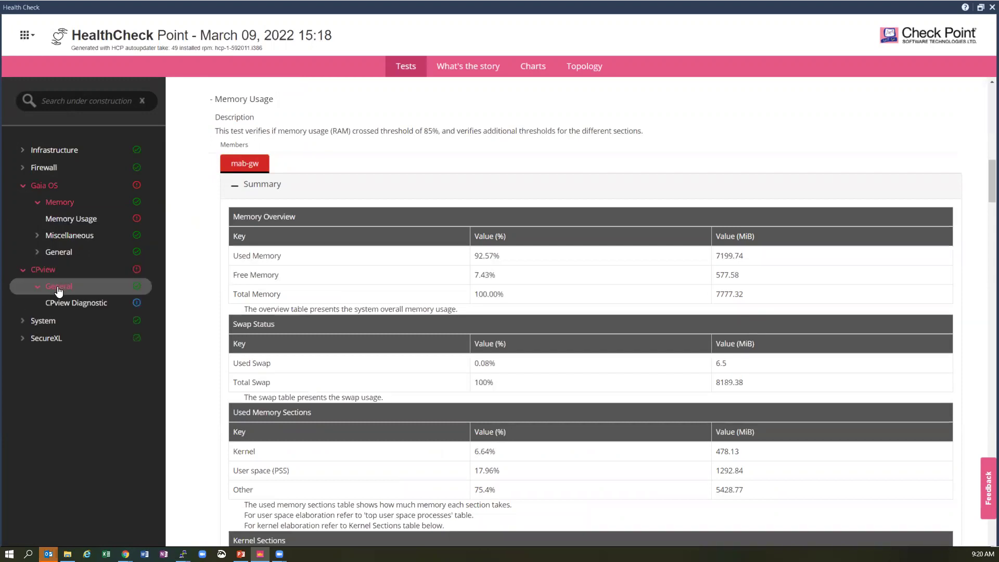
pyautogui.click(76, 305)
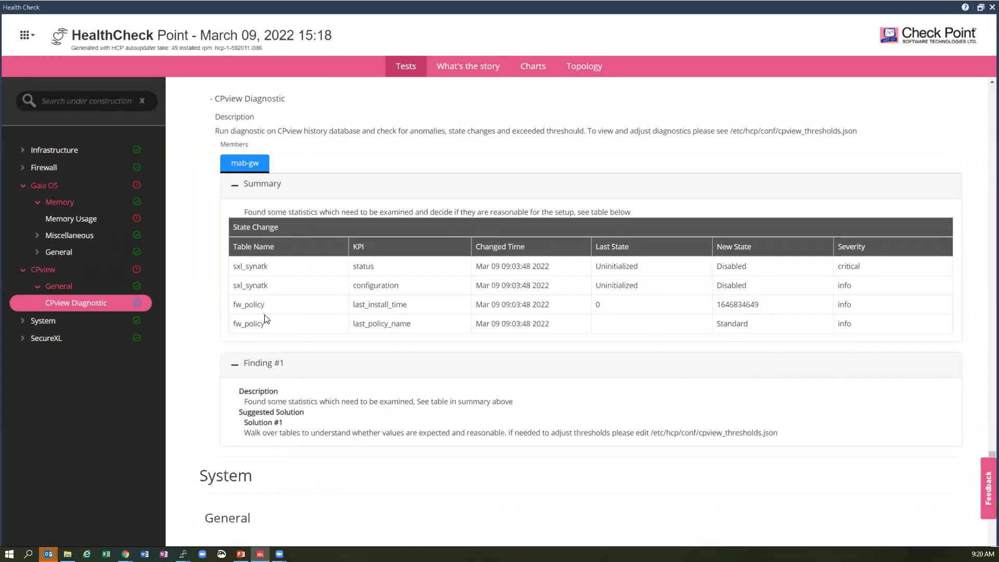
# - Filter the story timeline to Critical, inspect the sxl_synatk anomaly, then close the report
pyautogui.click(485, 63)
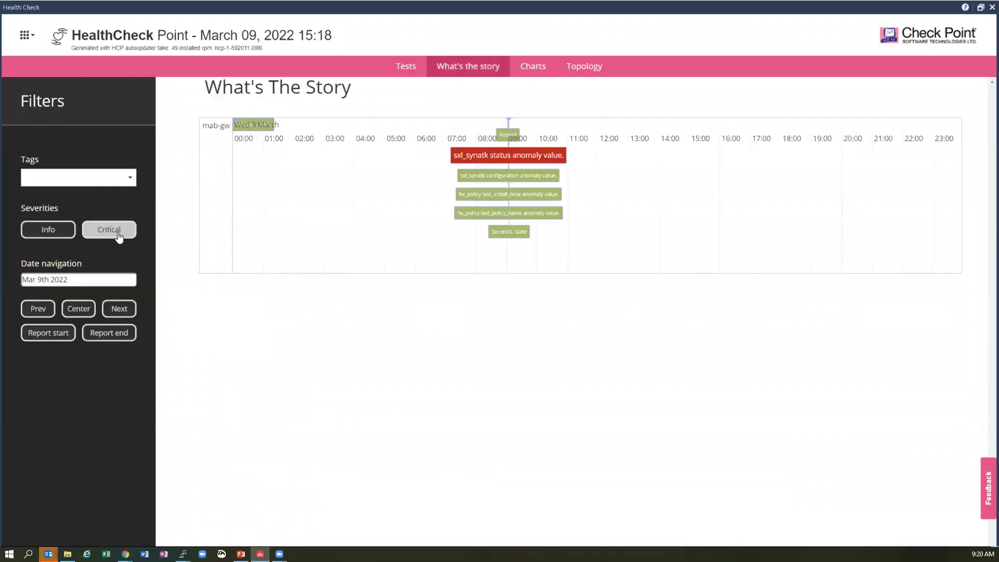
pyautogui.click(119, 237)
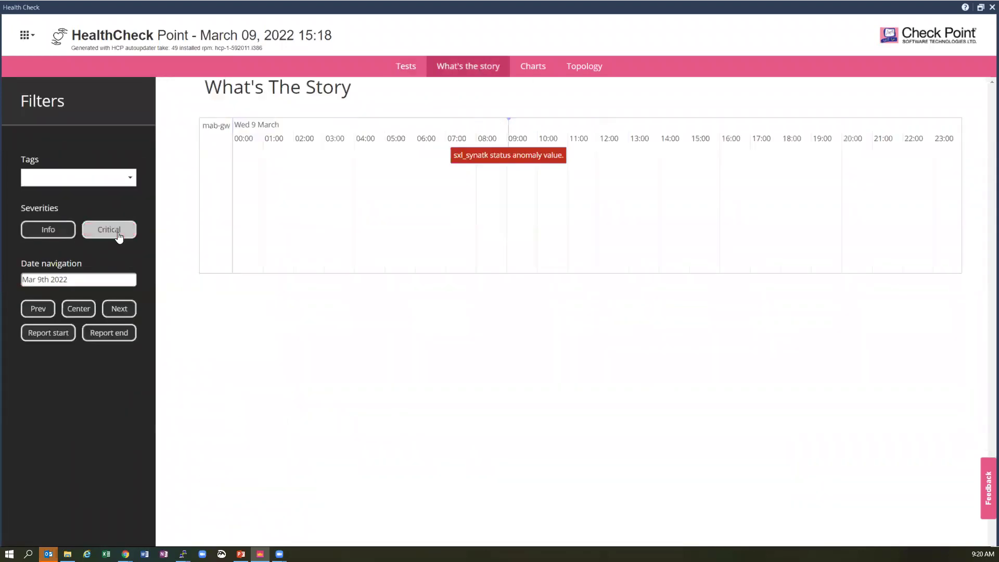
pyautogui.doubleClick(496, 154)
pyautogui.click(485, 337)
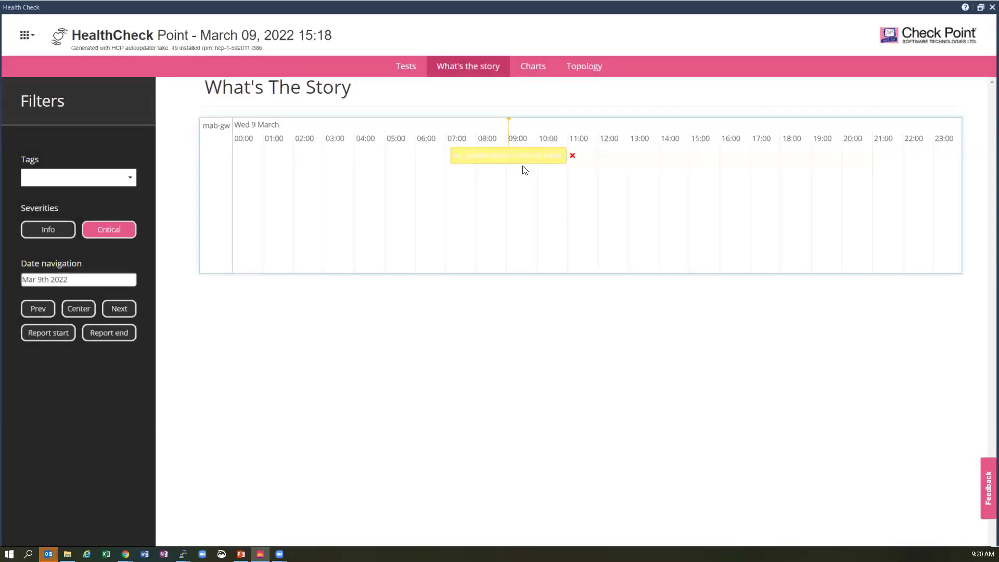
pyautogui.moveTo(510, 154)
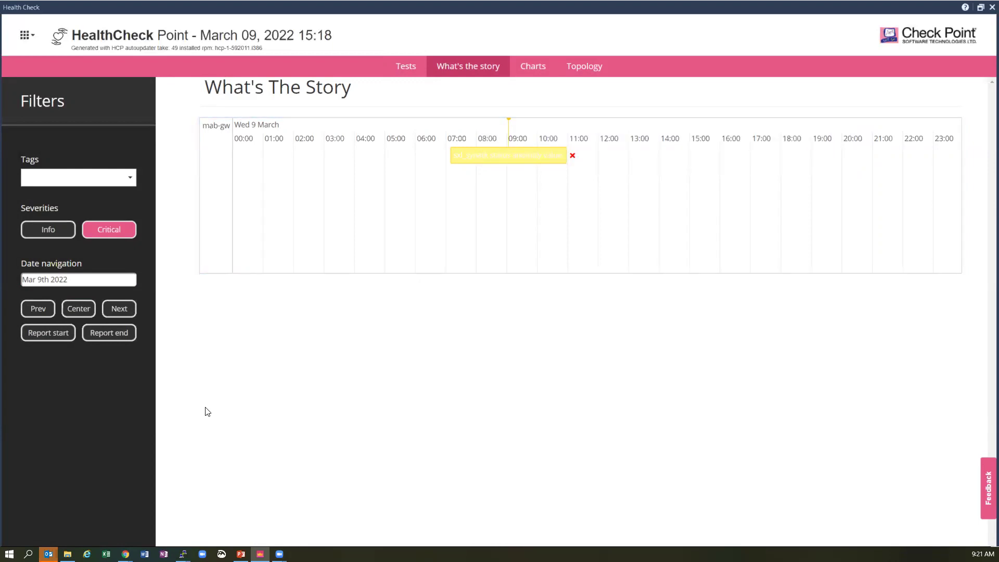
pyautogui.click(991, 8)
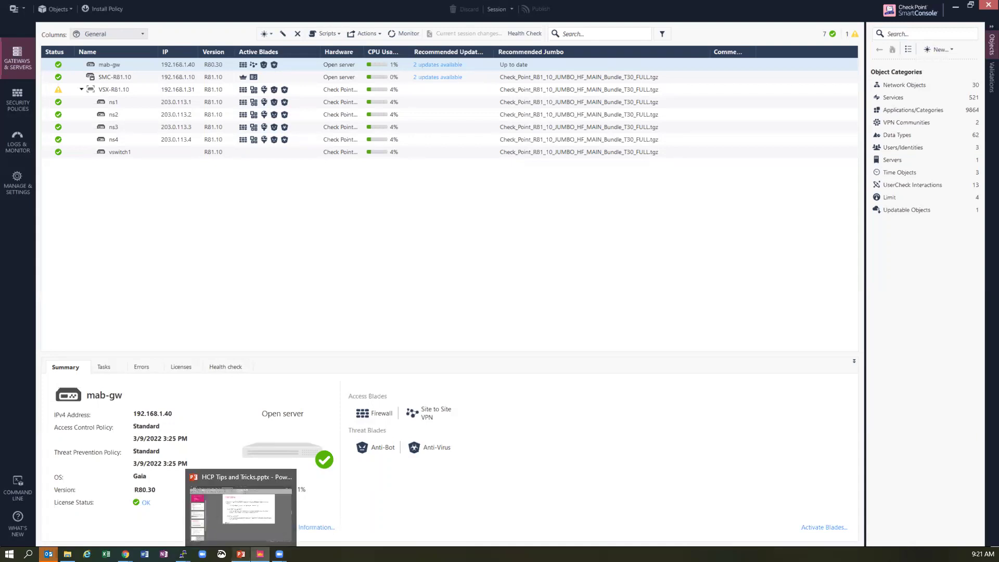
pyautogui.click(240, 554)
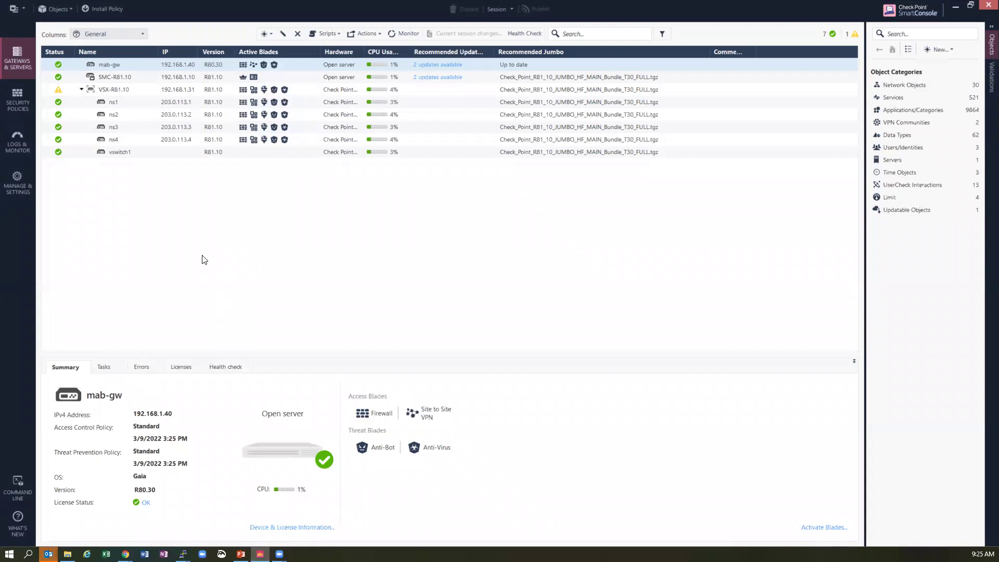
# - Run Health Check on SMC-R81.10 and acknowledge the Report Generation Error to get the demo report
pyautogui.click(123, 76)
pyautogui.click(517, 34)
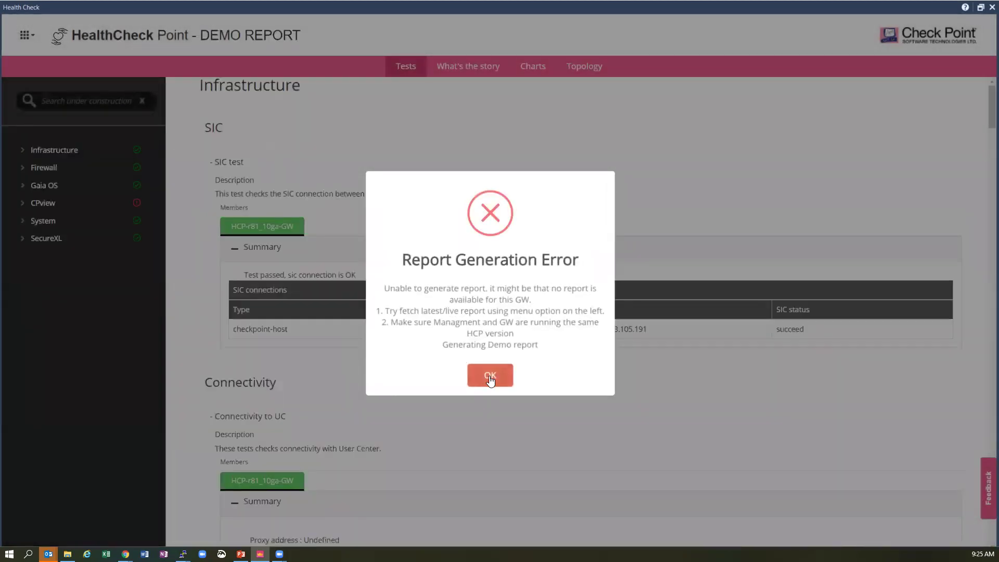
pyautogui.click(489, 376)
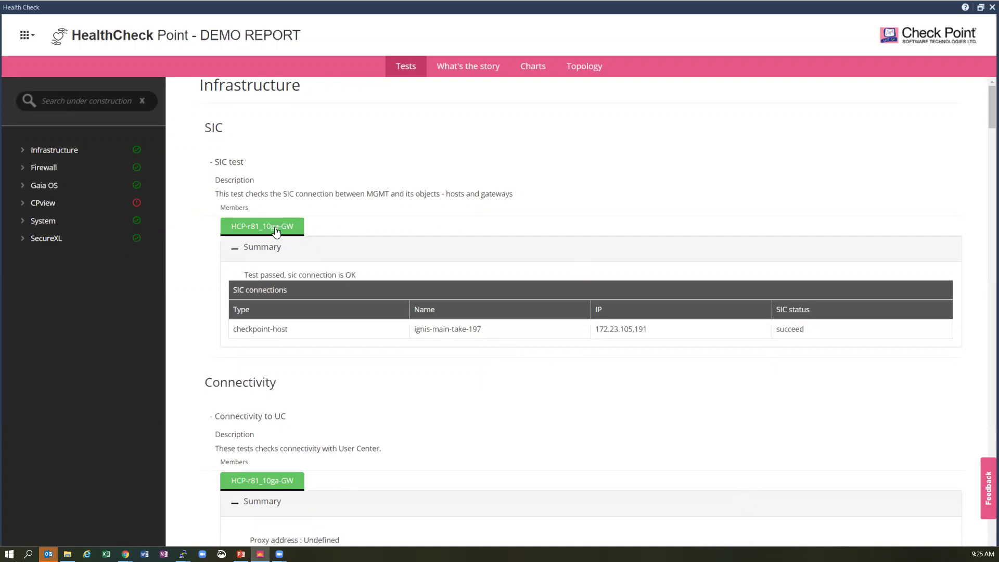
# - Expand CPview > General and open CPview Threshold, showing the two anti_bot_updates threshold exceedances
pyautogui.click(49, 203)
pyautogui.click(61, 221)
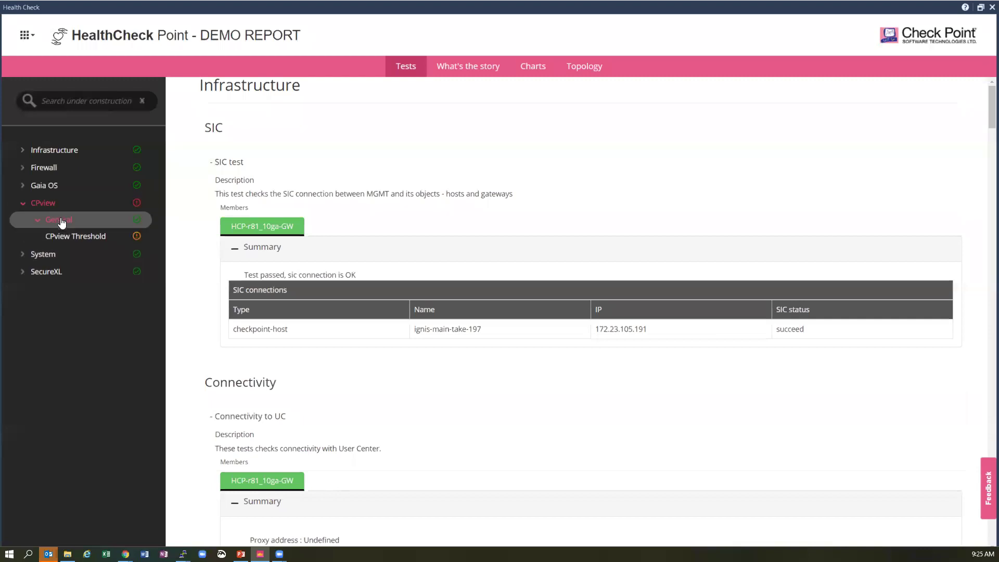
pyautogui.click(81, 238)
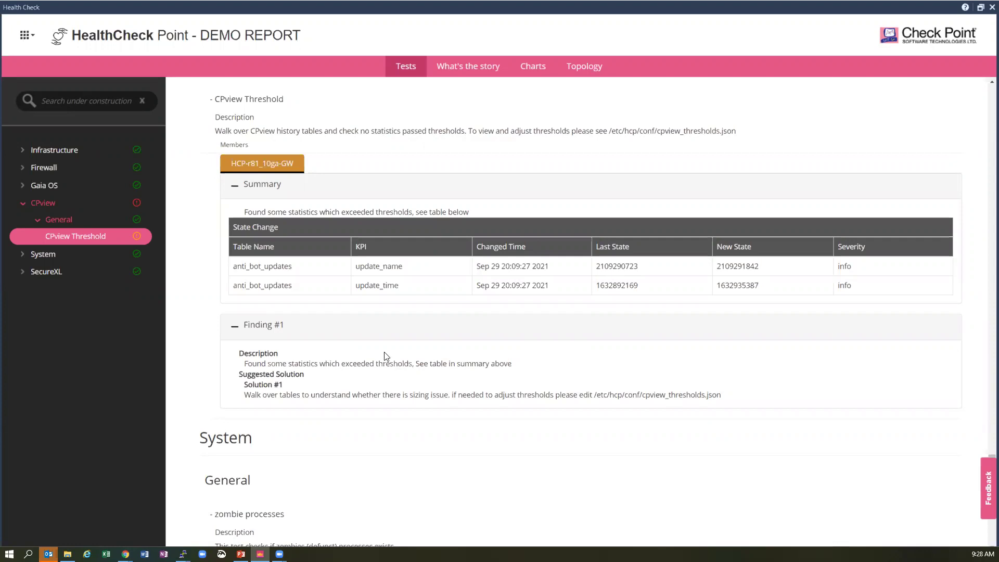
# - Slide out the Feedback panel with its subject and comments fields
pyautogui.click(986, 487)
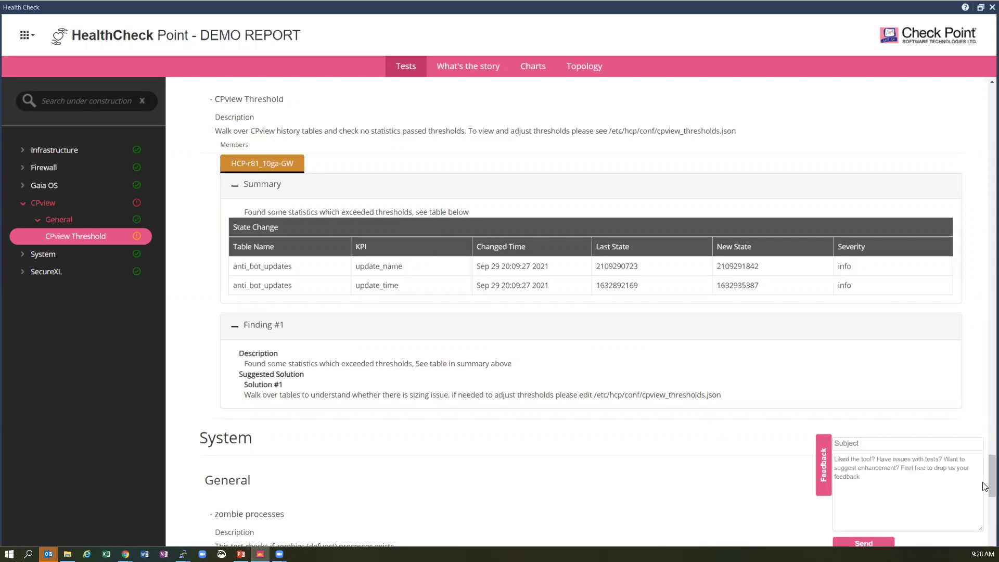